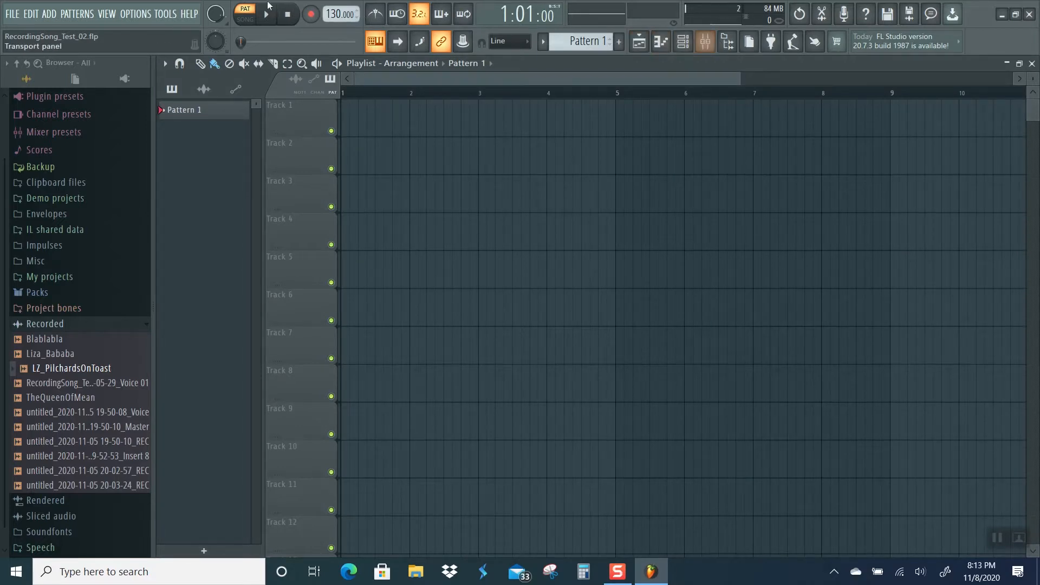
Step: In the audio settings, select the default input and default output in the FL Studio ASIO panel
{"action": "left_click", "coordinate": [131, 14]}
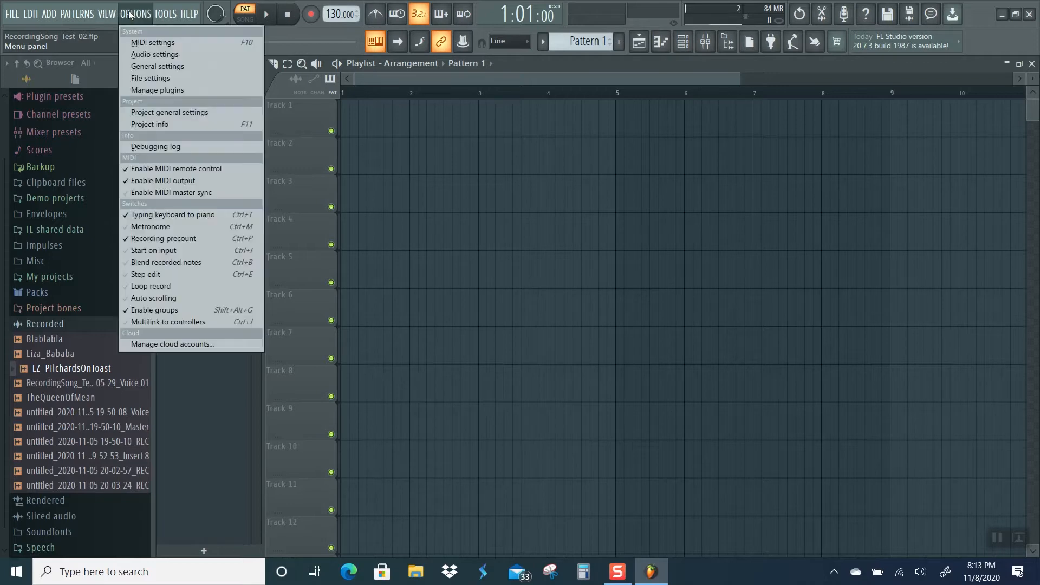
{"action": "left_click", "coordinate": [141, 54]}
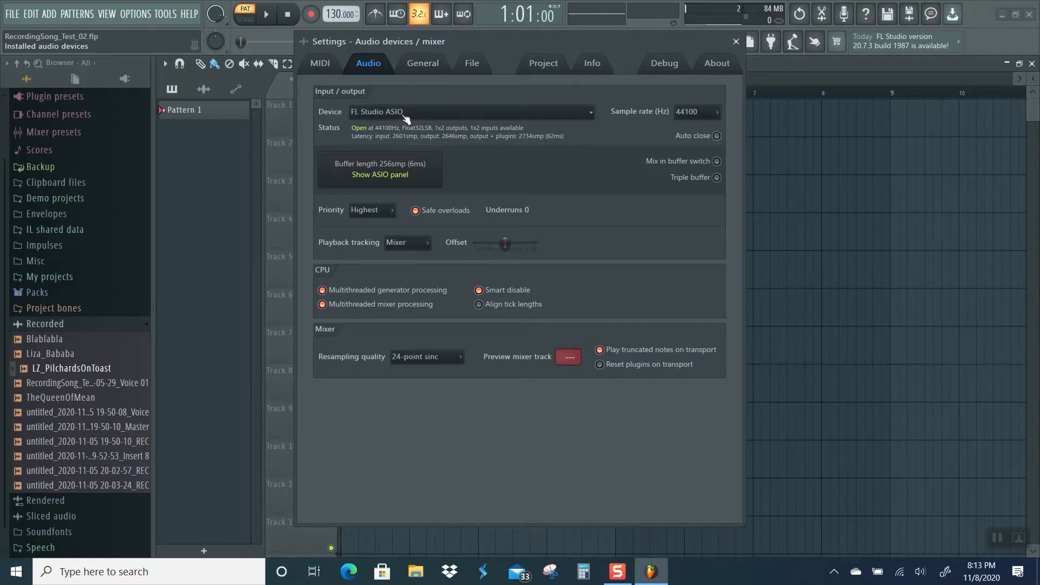
{"action": "left_click", "coordinate": [382, 177]}
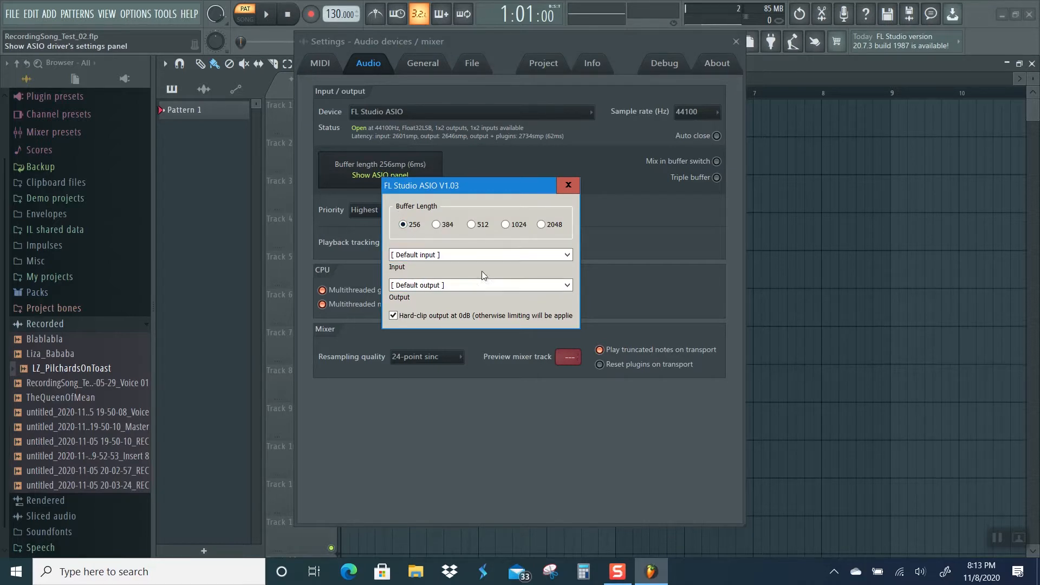
{"action": "left_click", "coordinate": [457, 257]}
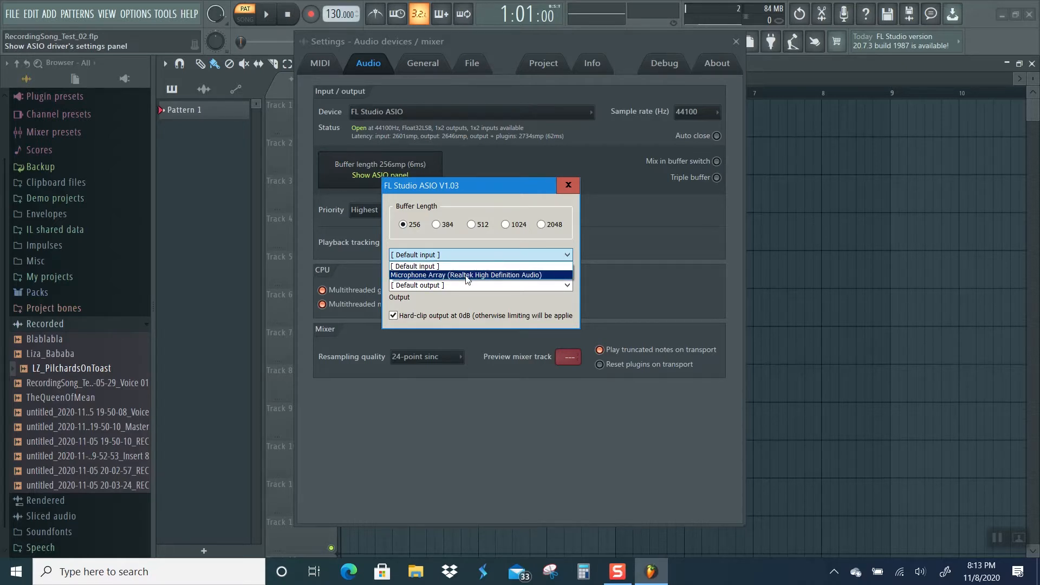
{"action": "left_click", "coordinate": [457, 267]}
{"action": "left_click", "coordinate": [448, 284]}
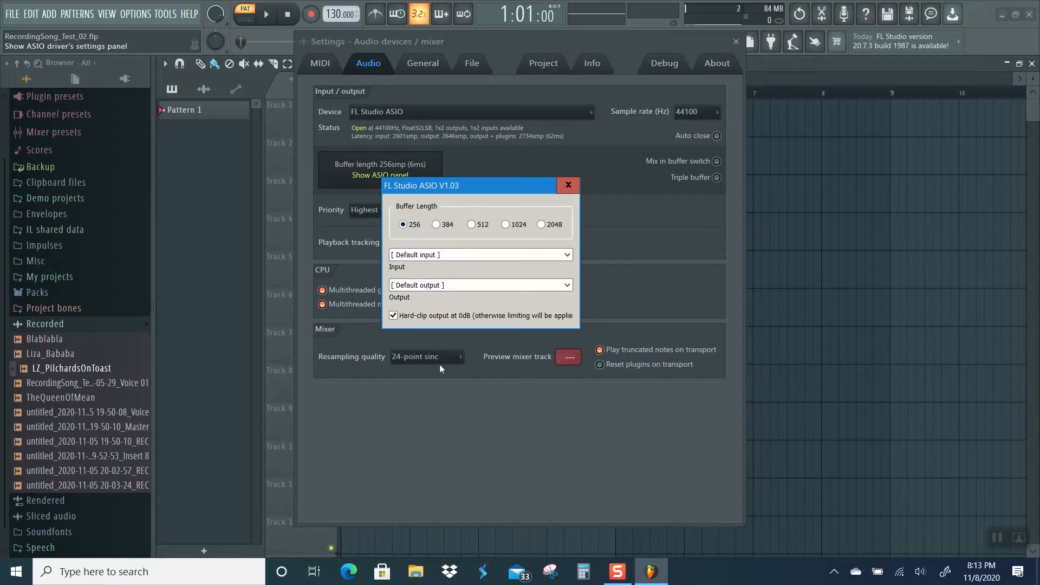
{"action": "left_click", "coordinate": [567, 186]}
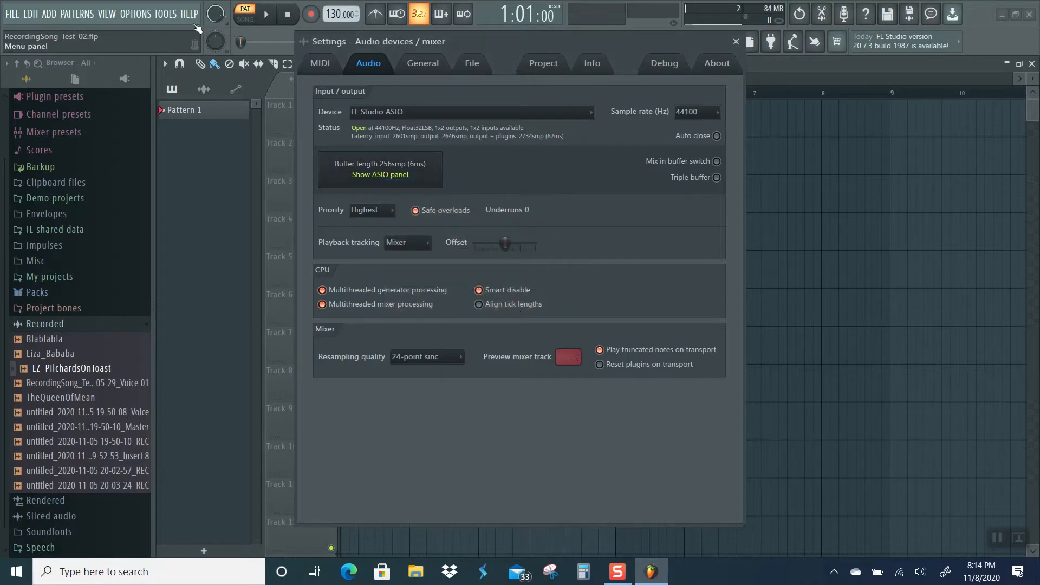
Step: Review the MIDI settings with the FL STUDIO FIRE output selected, return to the audio settings and close them
{"action": "left_click", "coordinate": [136, 15]}
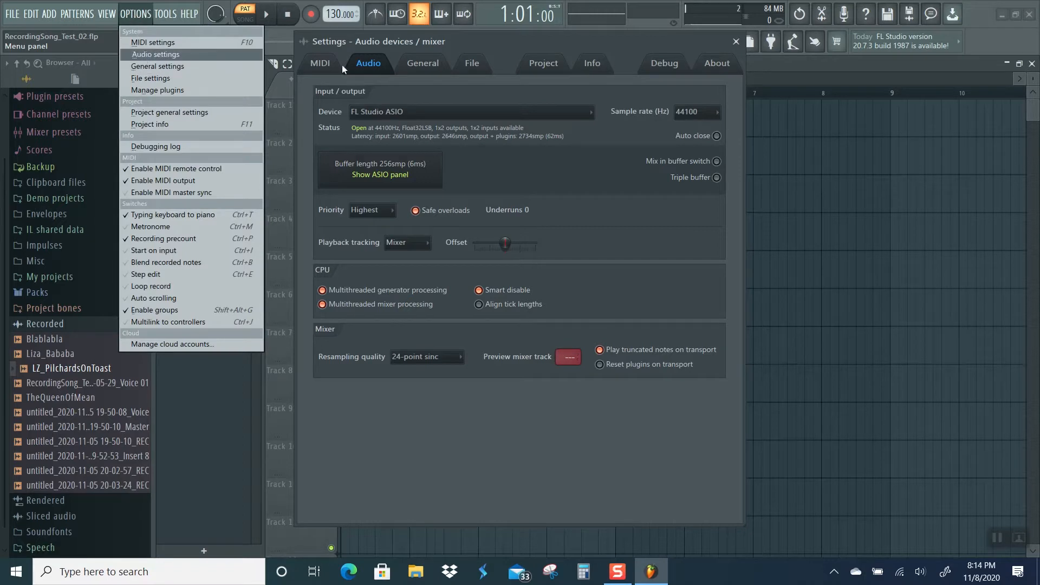
{"action": "left_click", "coordinate": [321, 64]}
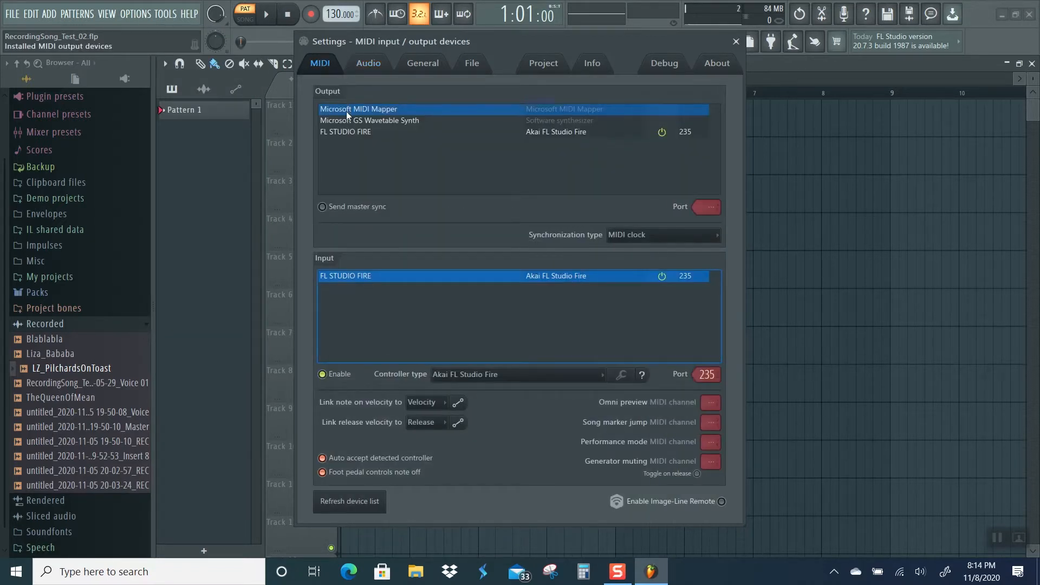
{"action": "left_click", "coordinate": [347, 132]}
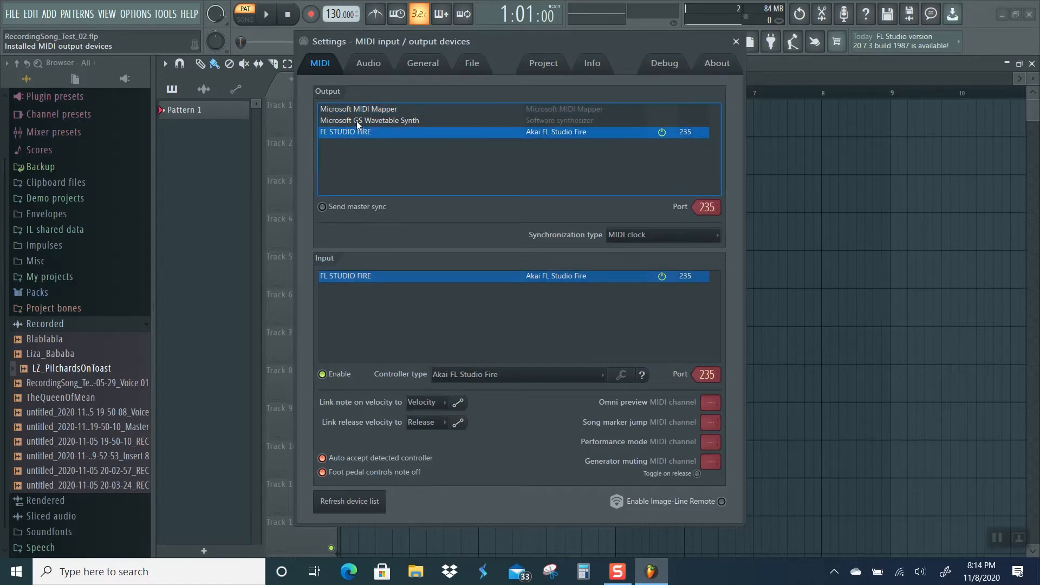
{"action": "left_click", "coordinate": [368, 64]}
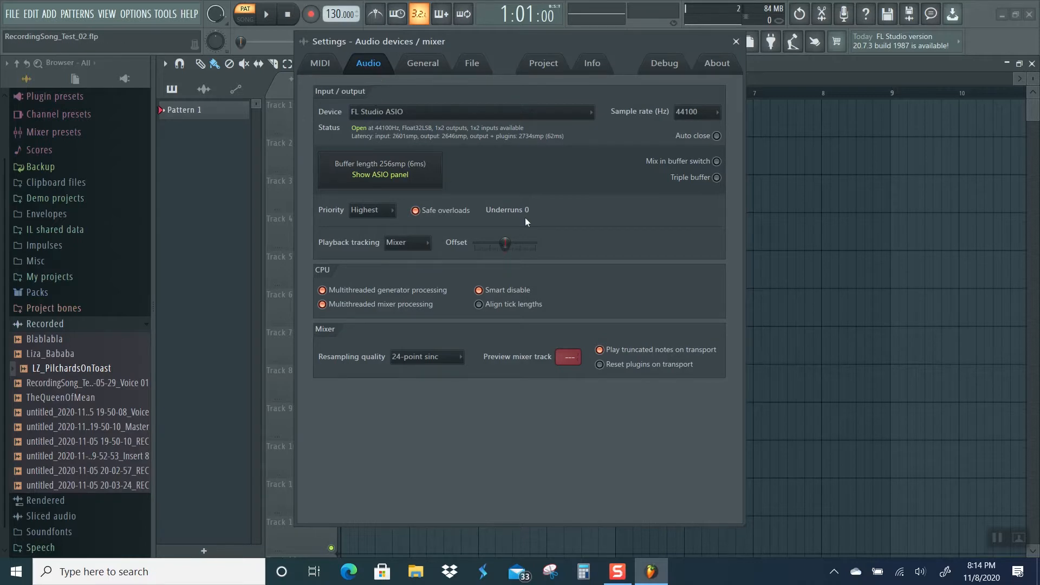
{"action": "left_click", "coordinate": [735, 42]}
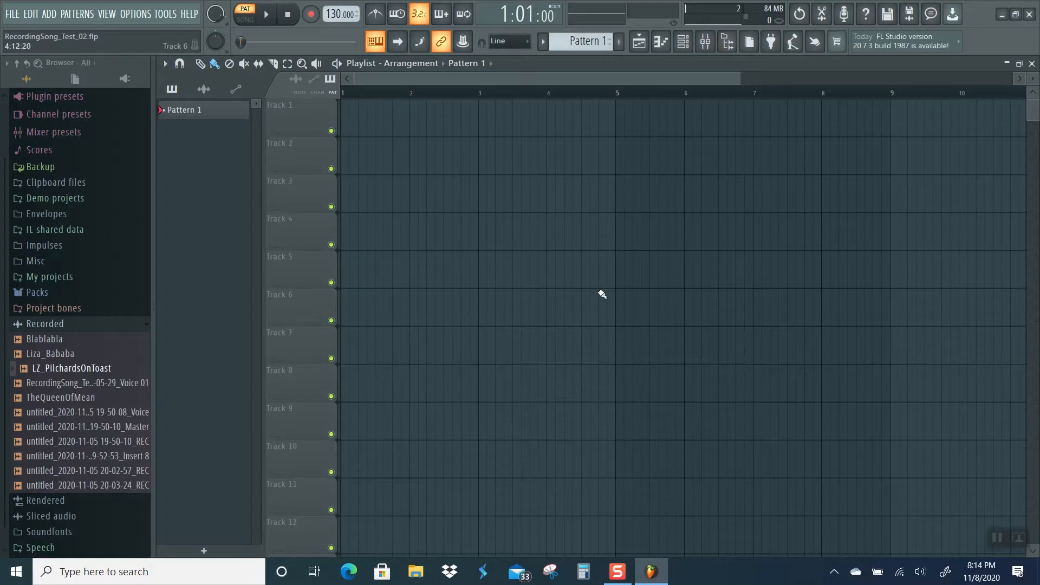
Step: Assign mixer track Insert 13 to a new audio track in the playlist
{"action": "left_click", "coordinate": [705, 44]}
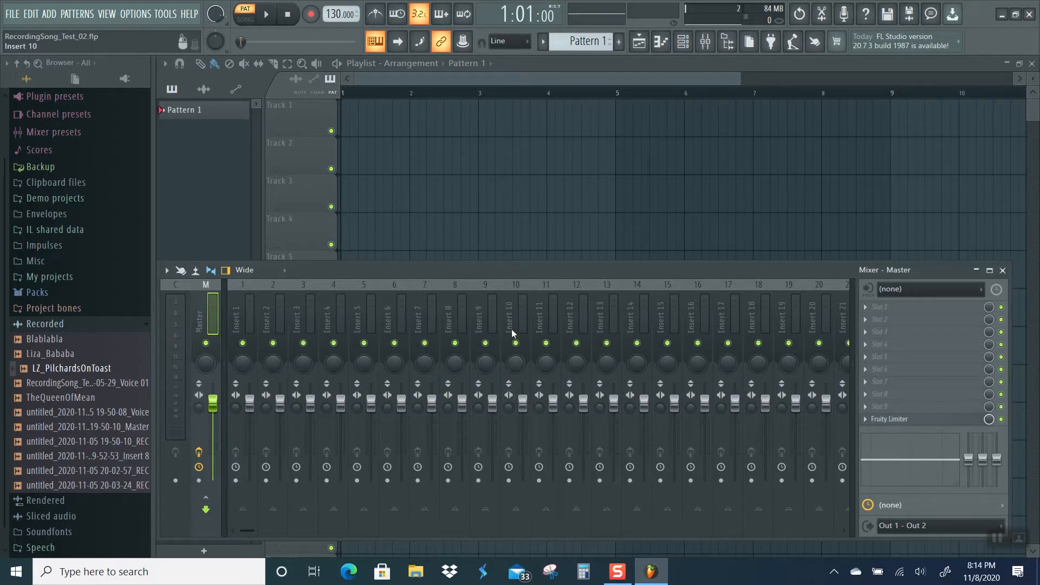
{"action": "right_click", "coordinate": [603, 324]}
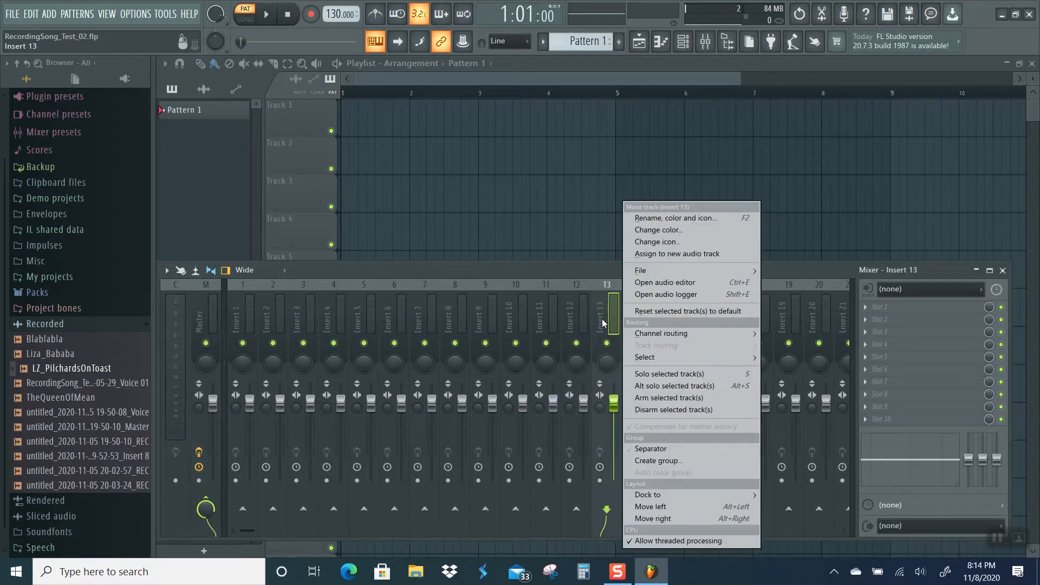
{"action": "left_click", "coordinate": [650, 257]}
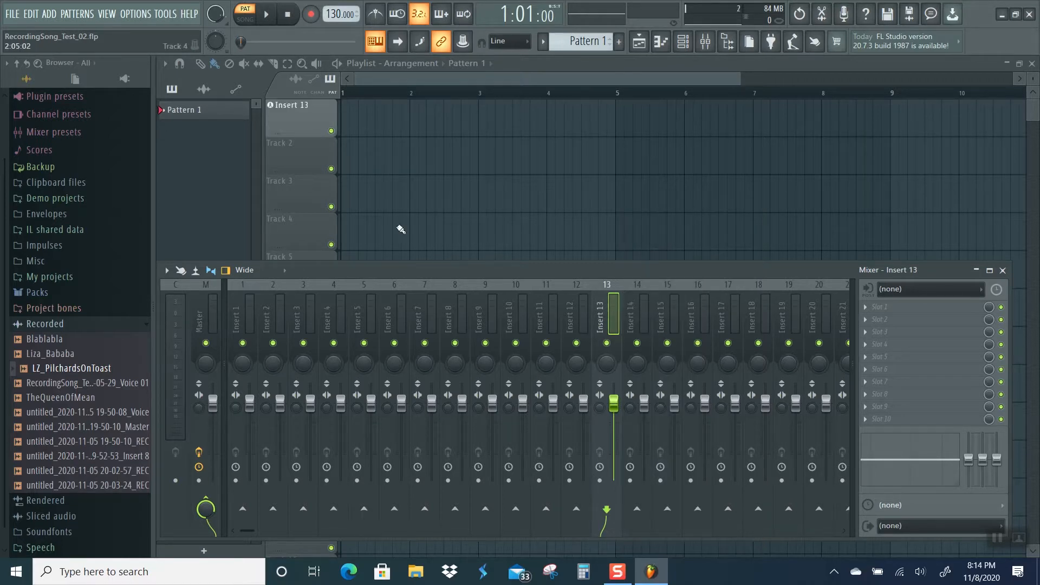
Step: Move the Insert 13 audio track down three positions in the playlist, into the fourth track slot
{"action": "right_click", "coordinate": [293, 118]}
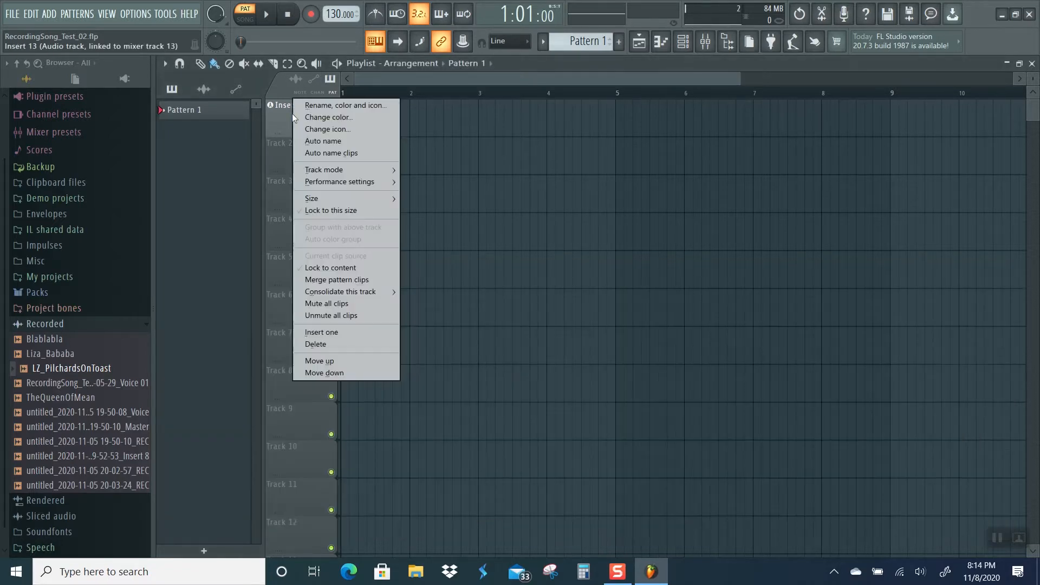
{"action": "left_click", "coordinate": [337, 375]}
{"action": "right_click", "coordinate": [283, 158]}
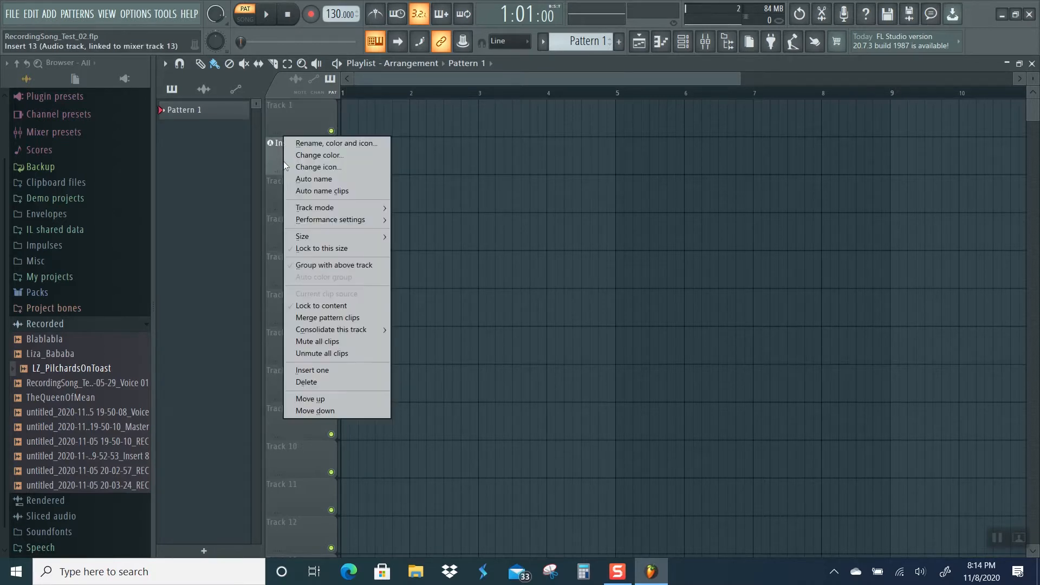
{"action": "left_click", "coordinate": [312, 415]}
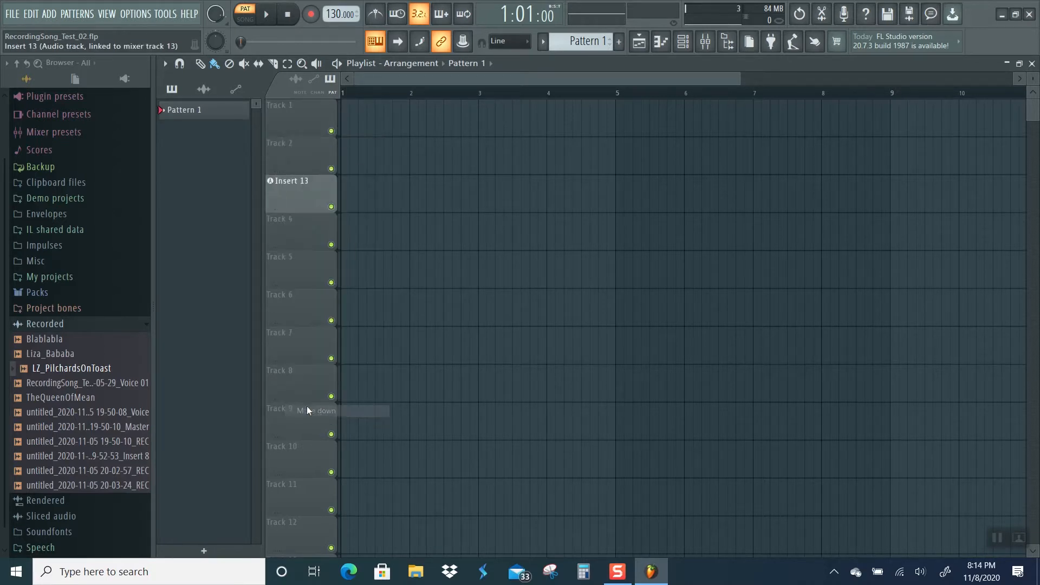
{"action": "right_click", "coordinate": [307, 197]}
{"action": "left_click", "coordinate": [342, 450]}
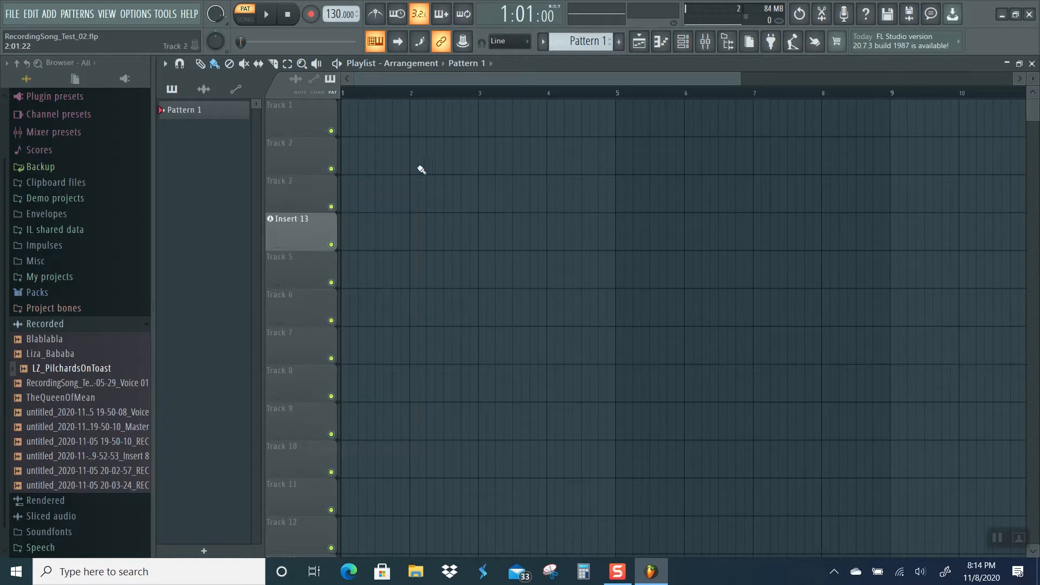
Step: Rename the Insert 13 playlist track as Voice01 and color it sea green (#4E8D47)
{"action": "right_click", "coordinate": [288, 232]}
{"action": "left_click", "coordinate": [304, 219]}
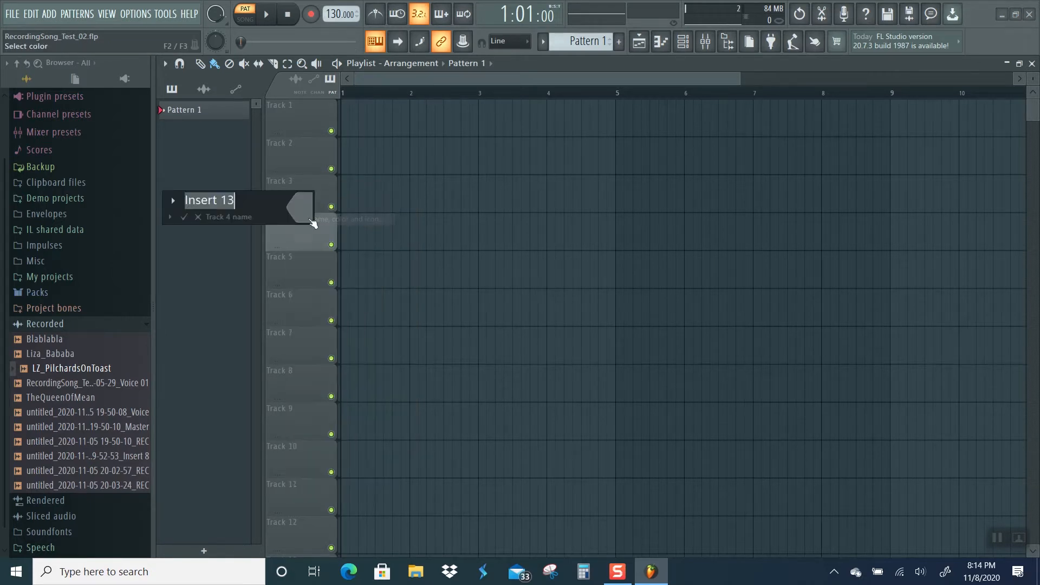
{"action": "type", "text": "Voice01"}
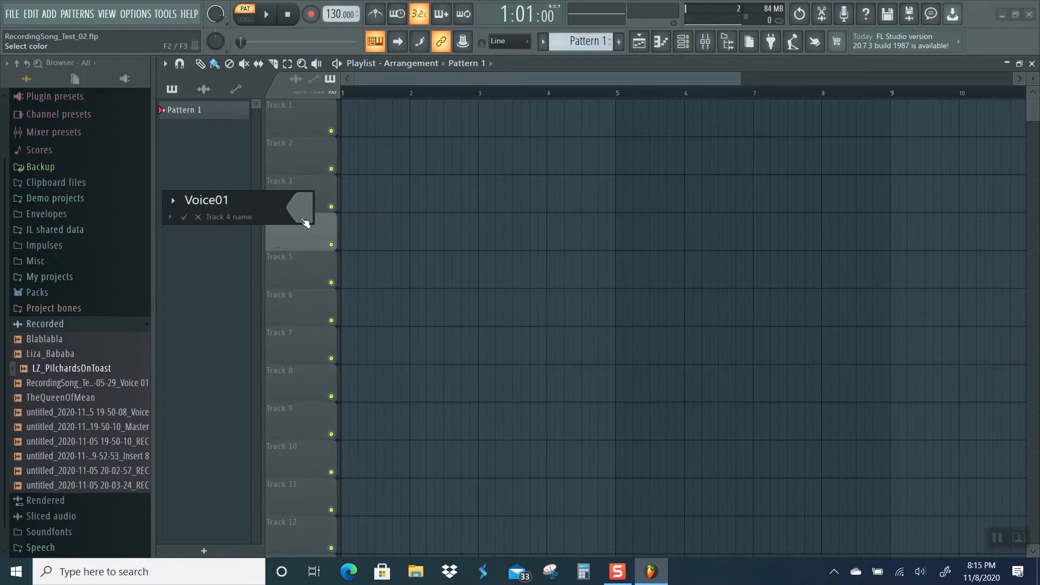
{"action": "left_click", "coordinate": [299, 209]}
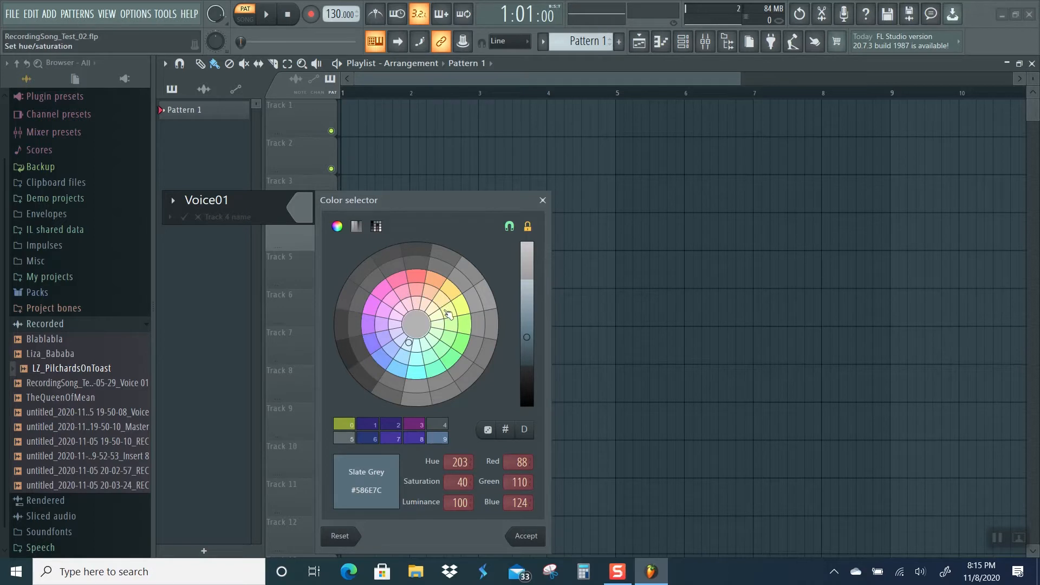
{"action": "left_click", "coordinate": [447, 337]}
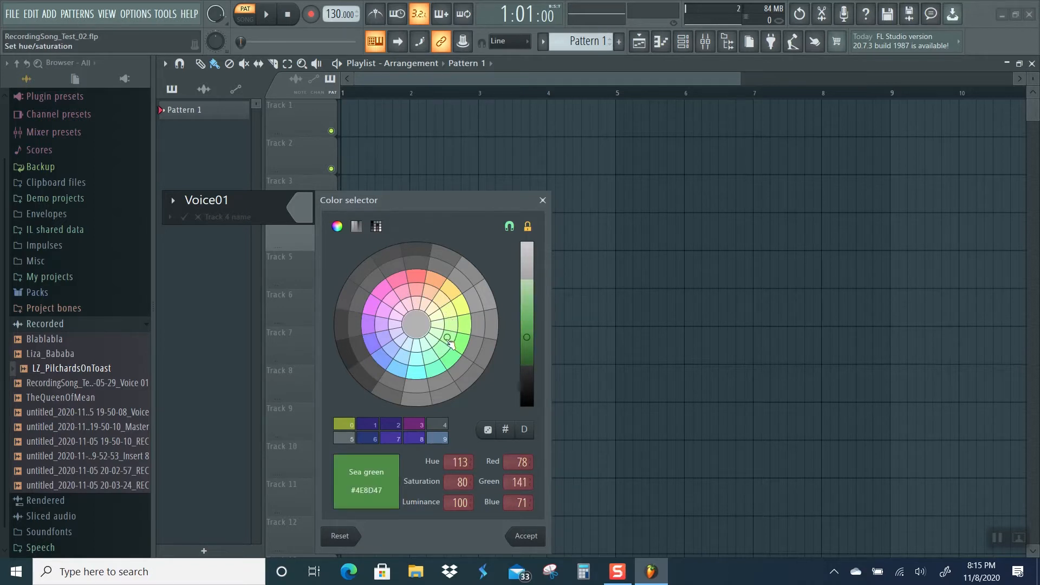
{"action": "left_click", "coordinate": [530, 538]}
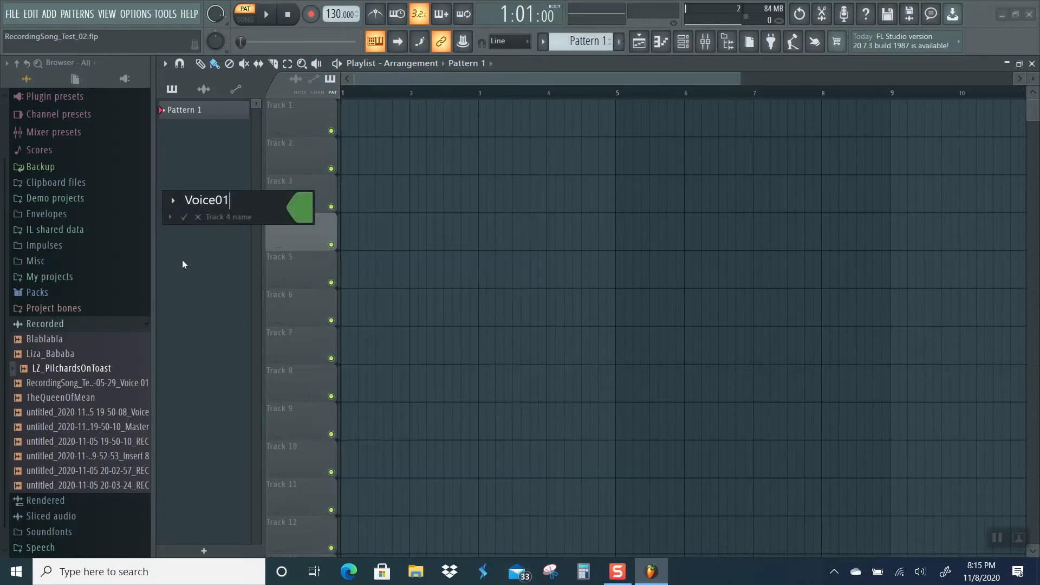
{"action": "left_click", "coordinate": [185, 218]}
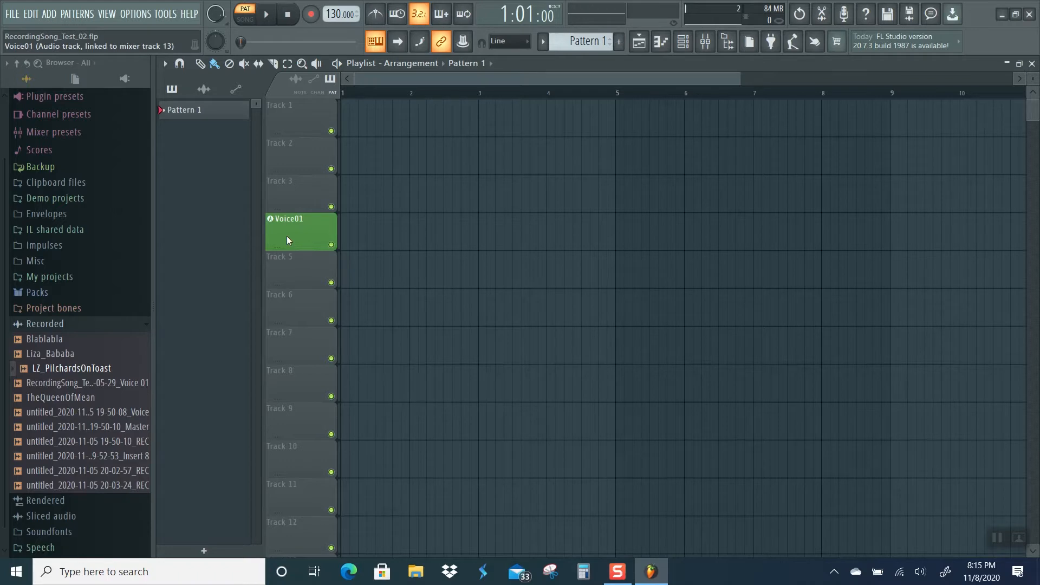
Step: Arm the Voice01 mixer track for recording
{"action": "left_click", "coordinate": [706, 43]}
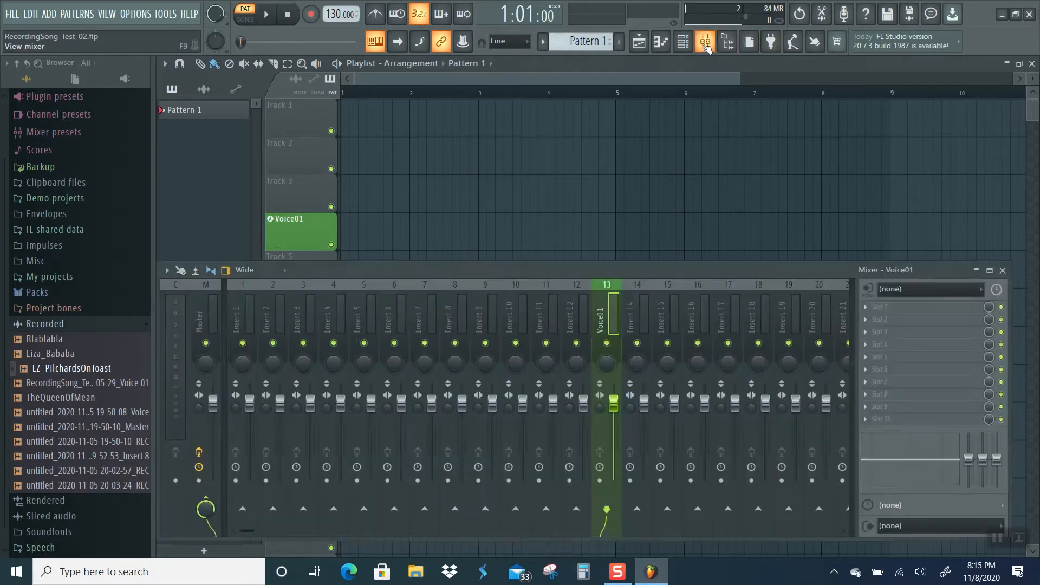
{"action": "left_click", "coordinate": [600, 481]}
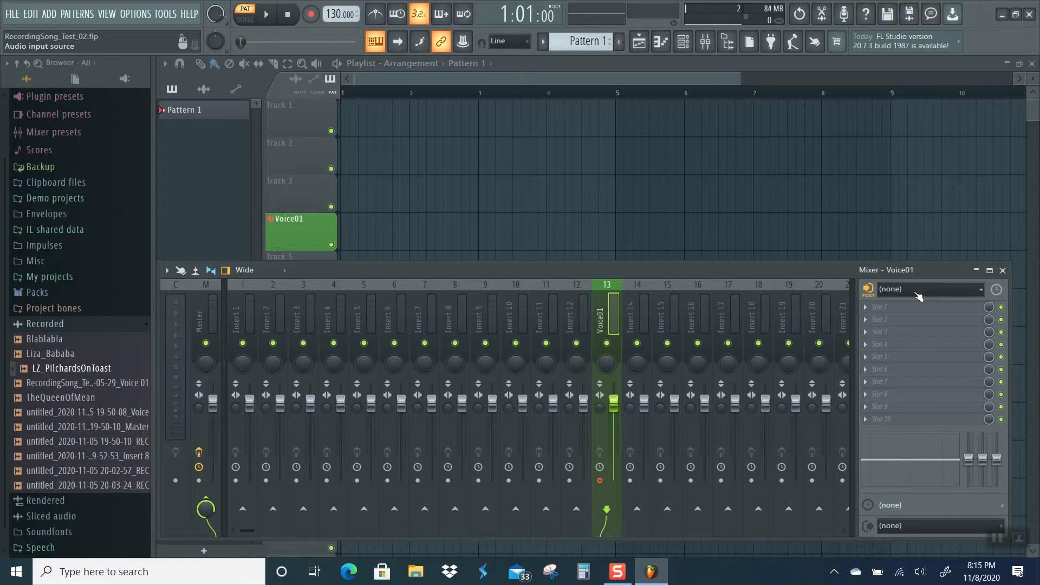
Step: Lower the computer's system volume and raise it partway back up
{"action": "key", "text": "XF86AudioLowerVolume"}
{"action": "key", "text": "XF86AudioLowerVolume"}
{"action": "key", "text": "XF86AudioLowerVolume"}
{"action": "key", "text": "XF86AudioLowerVolume"}
{"action": "key", "text": "XF86AudioLowerVolume"}
{"action": "key", "text": "XF86AudioLowerVolume"}
{"action": "key", "text": "XF86AudioLowerVolume"}
{"action": "key", "text": "XF86AudioLowerVolume"}
{"action": "key", "text": "XF86AudioLowerVolume"}
{"action": "key", "text": "XF86AudioLowerVolume"}
{"action": "key", "text": "XF86AudioLowerVolume"}
{"action": "key", "text": "XF86AudioLowerVolume"}
{"action": "key", "text": "XF86AudioLowerVolume"}
{"action": "key", "text": "XF86AudioLowerVolume"}
{"action": "key", "text": "XF86AudioLowerVolume"}
{"action": "key", "text": "XF86AudioLowerVolume"}
{"action": "key", "text": "XF86AudioLowerVolume"}
{"action": "key", "text": "XF86AudioRaiseVolume"}
{"action": "key", "text": "XF86AudioRaiseVolume"}
{"action": "key", "text": "XF86AudioRaiseVolume"}
{"action": "key", "text": "XF86AudioRaiseVolume"}
{"action": "key", "text": "XF86AudioRaiseVolume"}
{"action": "key", "text": "XF86AudioRaiseVolume"}
{"action": "key", "text": "XF86AudioRaiseVolume"}
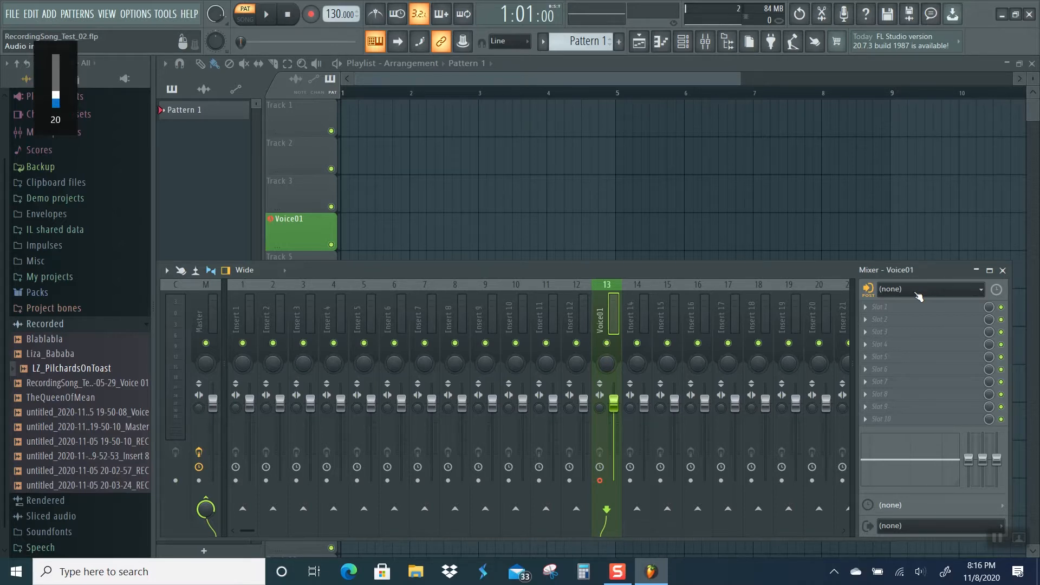
{"action": "key", "text": "XF86AudioRaiseVolume"}
{"action": "key", "text": "XF86AudioRaiseVolume"}
{"action": "key", "text": "XF86AudioRaiseVolume"}
{"action": "key", "text": "XF86AudioRaiseVolume"}
Step: Set the Voice01 mixer track's audio input to mono In 1 with the system volume turned down to zero
{"action": "left_click", "coordinate": [981, 291]}
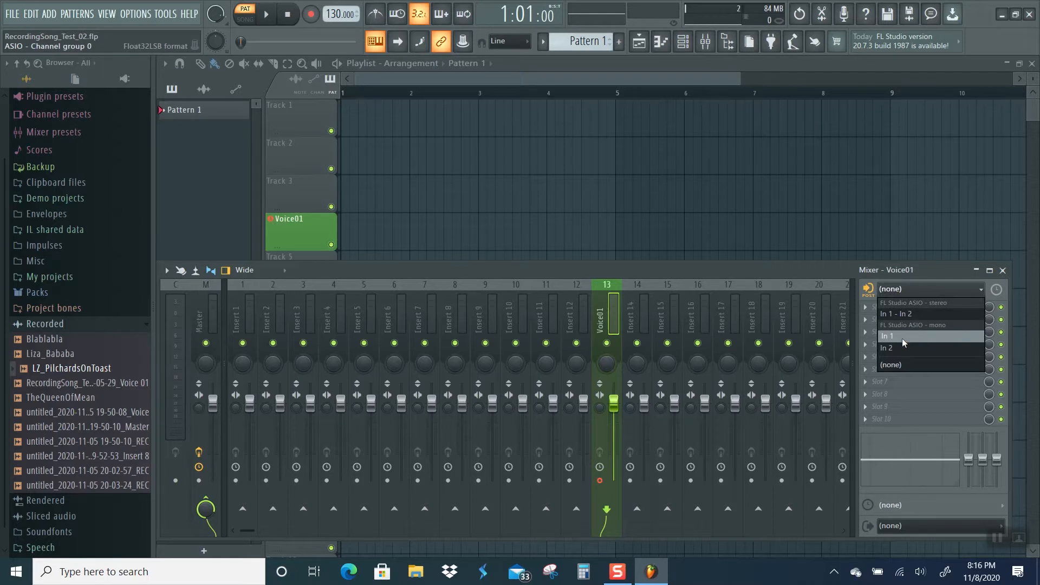
{"action": "key", "text": "XF86AudioLowerVolume"}
{"action": "key", "text": "XF86AudioLowerVolume"}
{"action": "key", "text": "XF86AudioLowerVolume"}
{"action": "key", "text": "XF86AudioLowerVolume"}
{"action": "key", "text": "XF86AudioLowerVolume"}
{"action": "key", "text": "XF86AudioLowerVolume"}
{"action": "key", "text": "XF86AudioLowerVolume"}
{"action": "key", "text": "XF86AudioLowerVolume"}
{"action": "key", "text": "XF86AudioLowerVolume"}
{"action": "key", "text": "XF86AudioLowerVolume"}
{"action": "key", "text": "XF86AudioLowerVolume"}
{"action": "key", "text": "XF86AudioLowerVolume"}
{"action": "key", "text": "XF86AudioLowerVolume"}
{"action": "key", "text": "XF86AudioLowerVolume"}
{"action": "key", "text": "XF86AudioLowerVolume"}
{"action": "key", "text": "XF86AudioLowerVolume"}
{"action": "key", "text": "XF86AudioLowerVolume"}
{"action": "key", "text": "XF86AudioLowerVolume"}
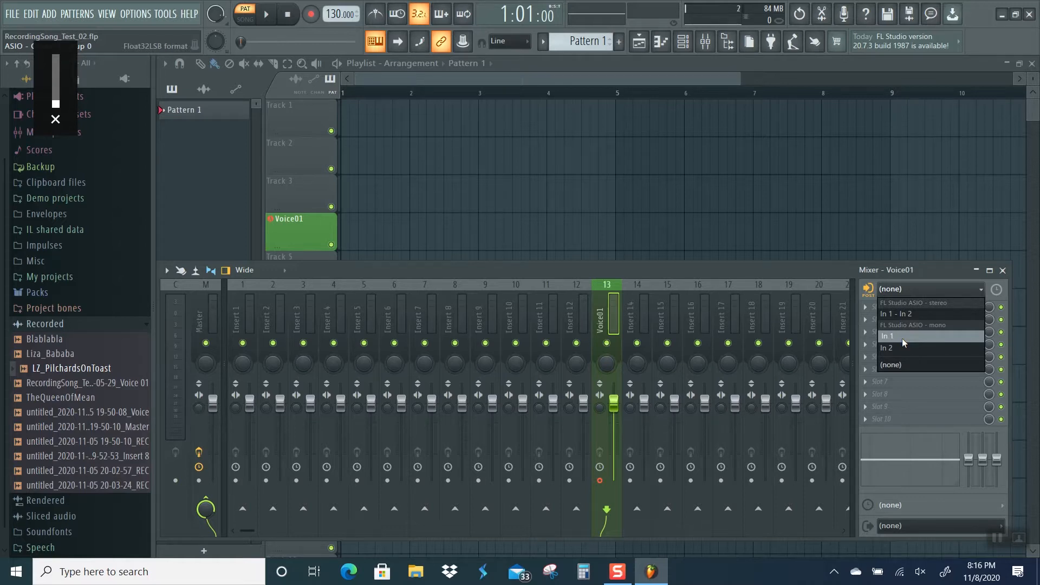
{"action": "left_click", "coordinate": [902, 337]}
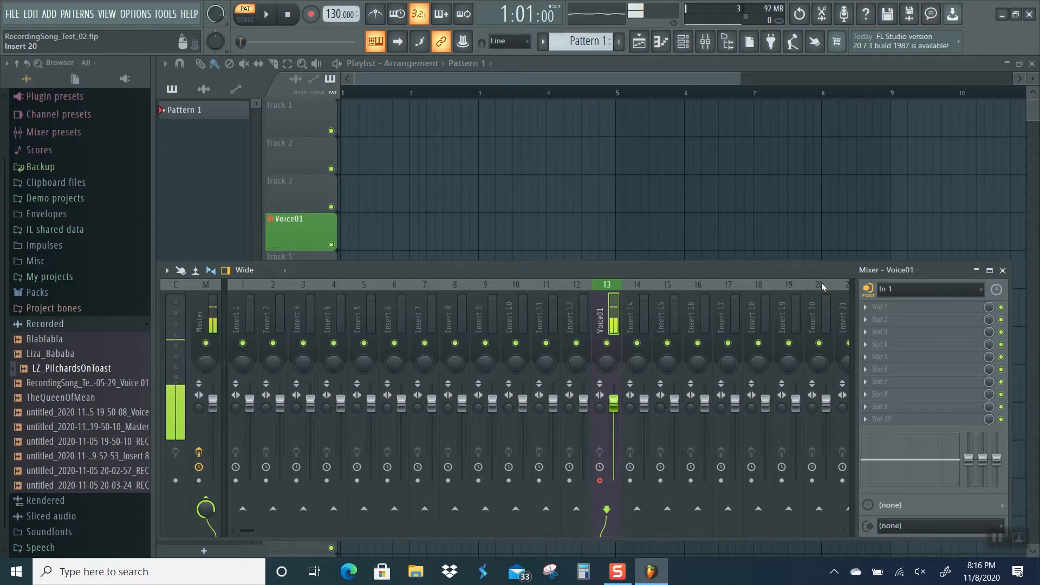
{"action": "left_click", "coordinate": [943, 291]}
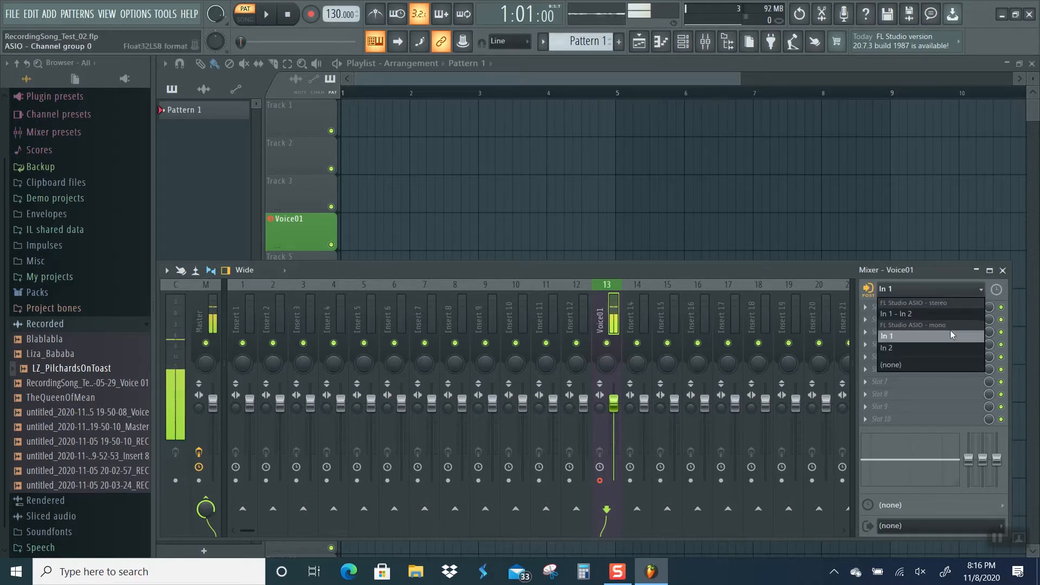
{"action": "left_click", "coordinate": [954, 336]}
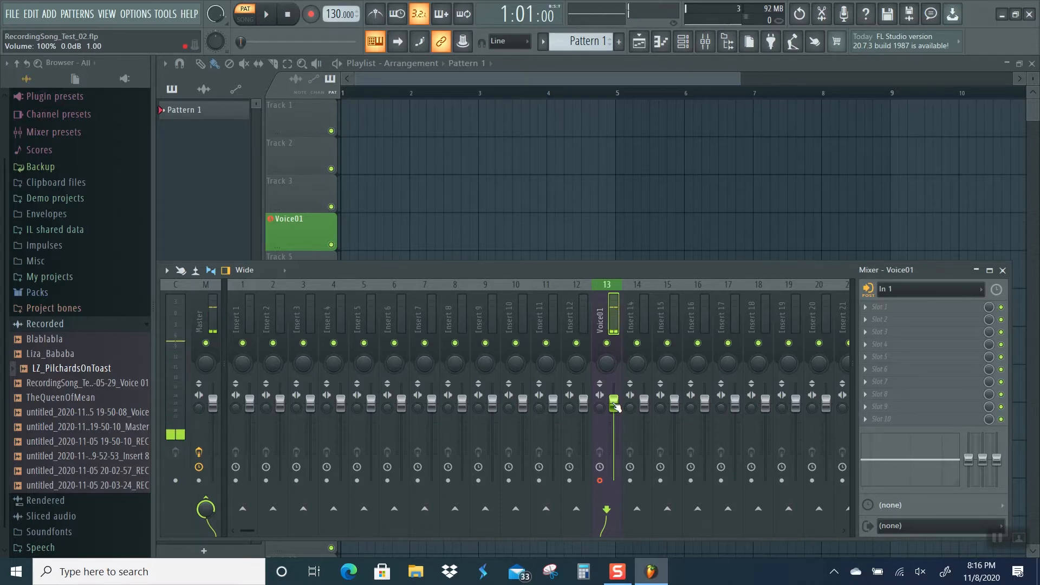
Step: Lower the Voice01 mixer track's volume fader to reduce its level
{"action": "left_click_drag", "start_coordinate": [617, 406], "coordinate": [614, 420]}
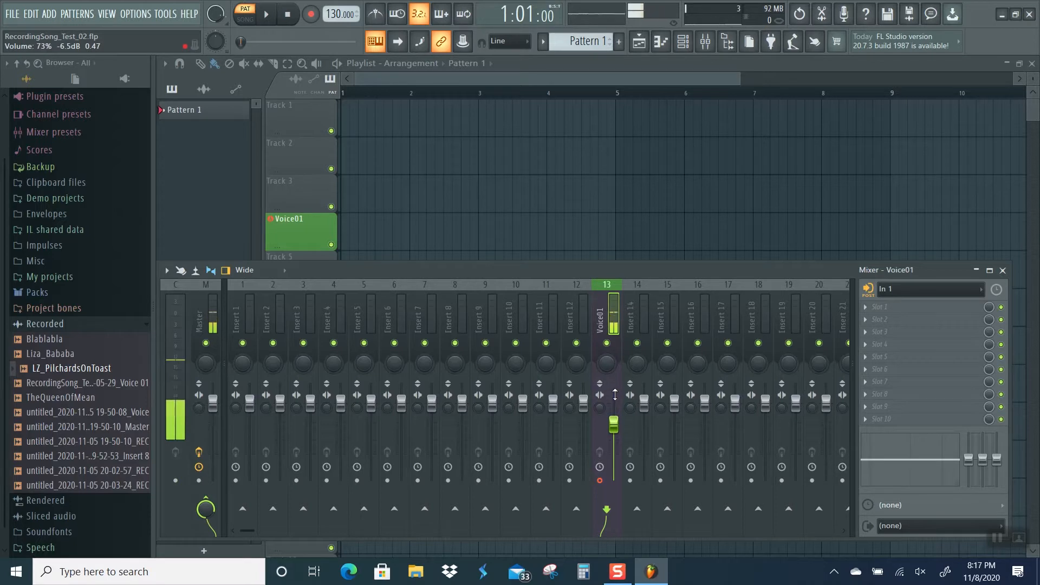
{"action": "left_click_drag", "start_coordinate": [614, 390], "coordinate": [616, 432]}
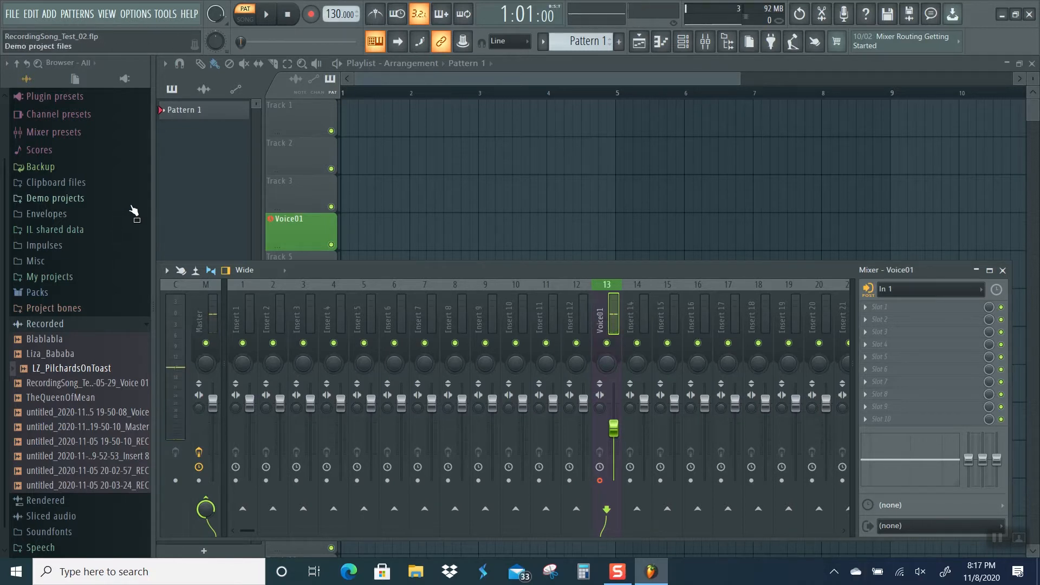
Step: Record a vocal take into the playlist as an audio clip on the Voice01 track and end the recording
{"action": "left_click", "coordinate": [312, 16]}
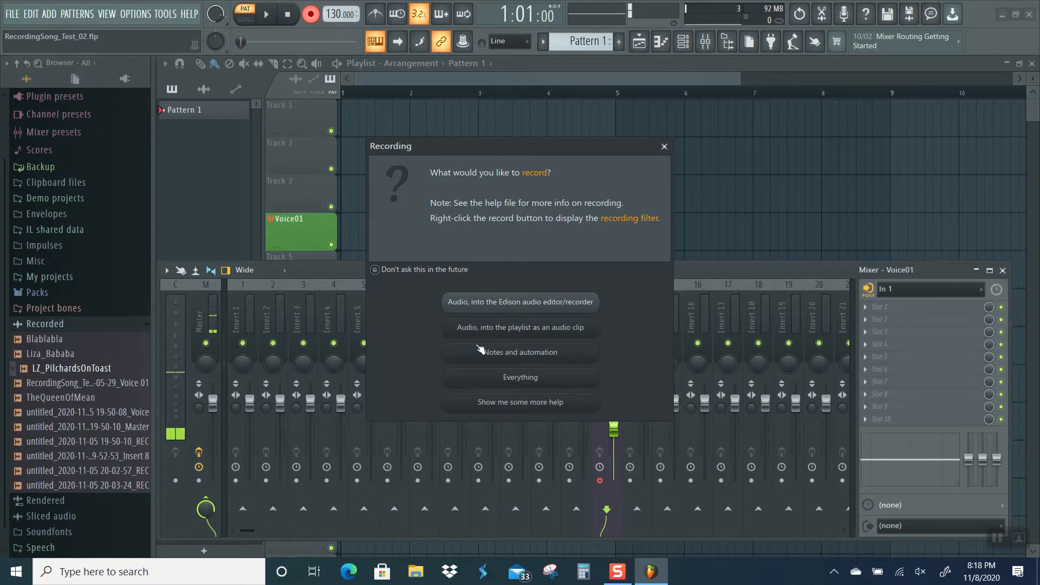
{"action": "left_click", "coordinate": [502, 328]}
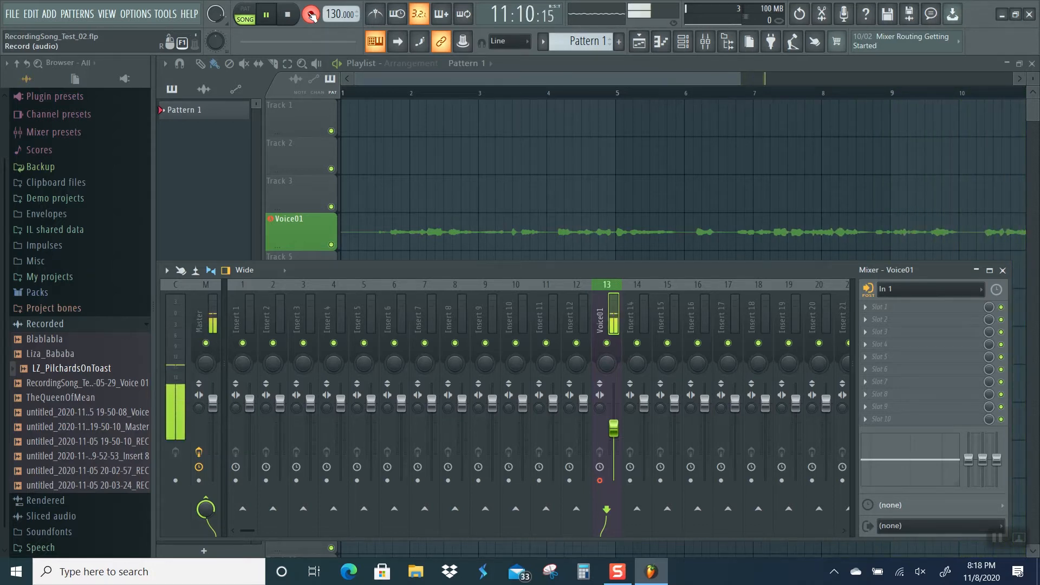
{"action": "left_click", "coordinate": [311, 15]}
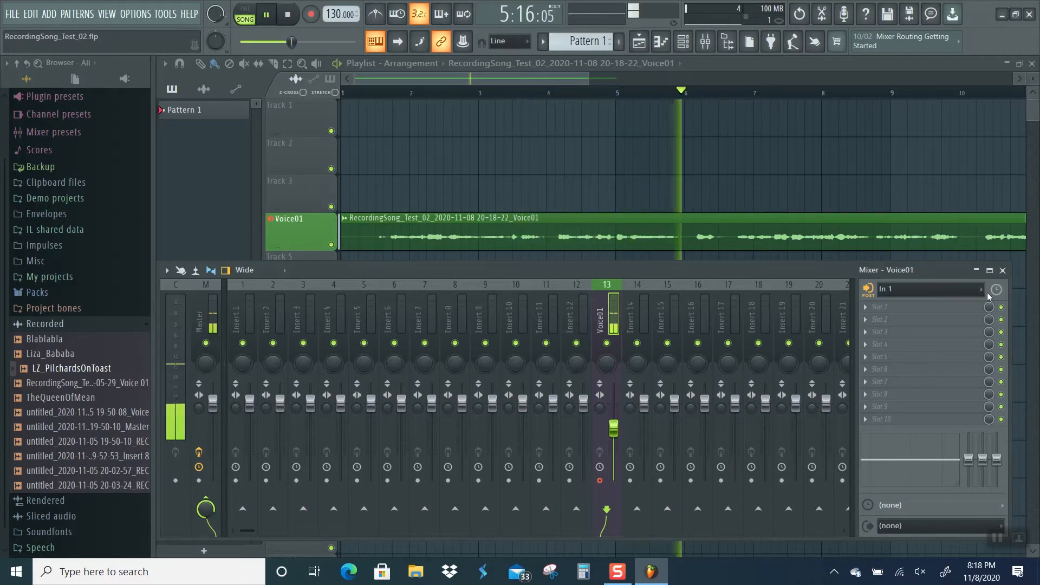
Step: Set the Voice01 mixer track's audio input to (none) and stop the playback
{"action": "left_click", "coordinate": [953, 290]}
{"action": "left_click", "coordinate": [929, 365]}
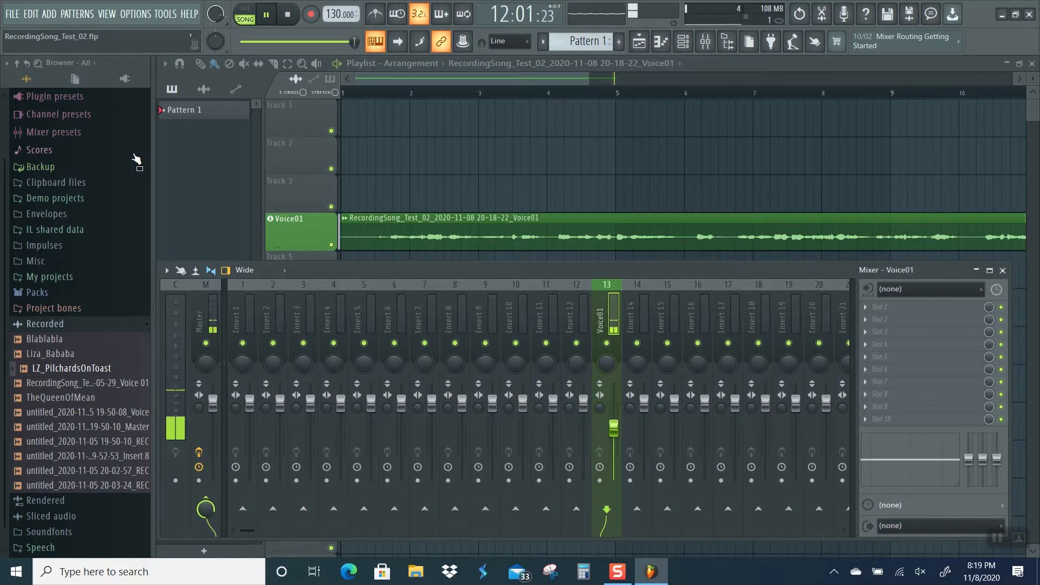
{"action": "key", "text": "space"}
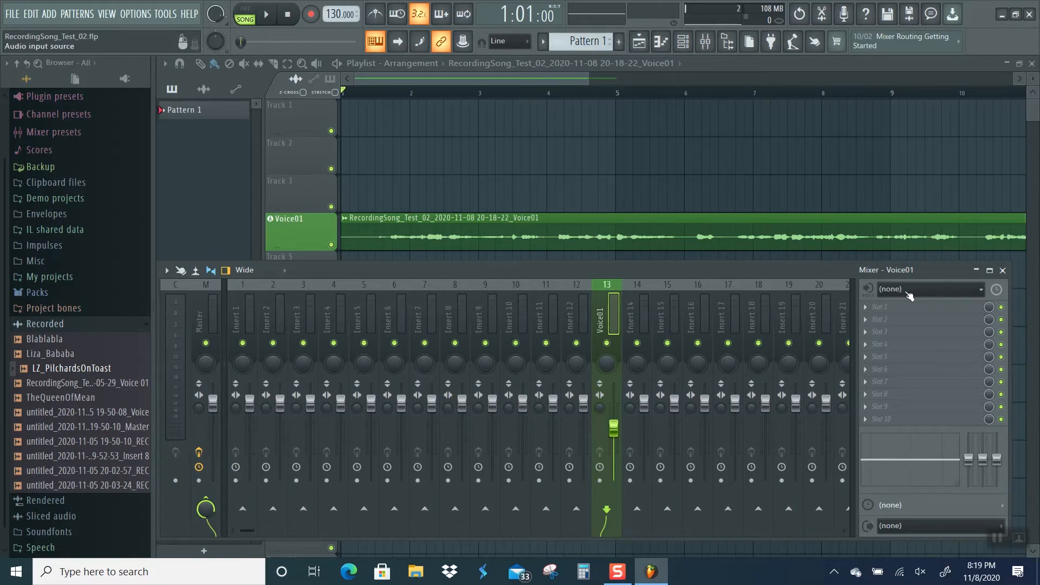
{"action": "left_click", "coordinate": [983, 292]}
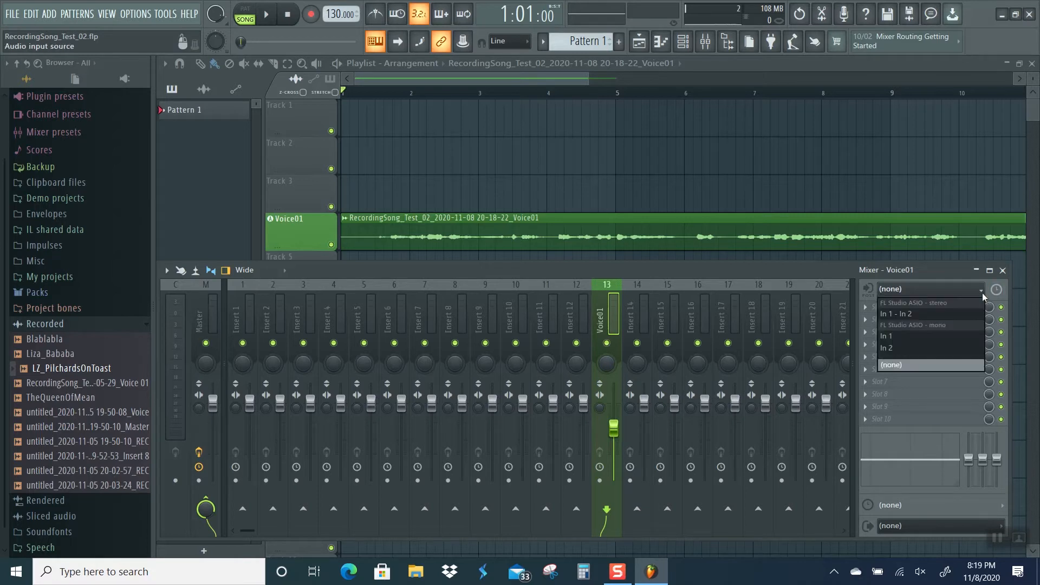
{"action": "left_click", "coordinate": [983, 295]}
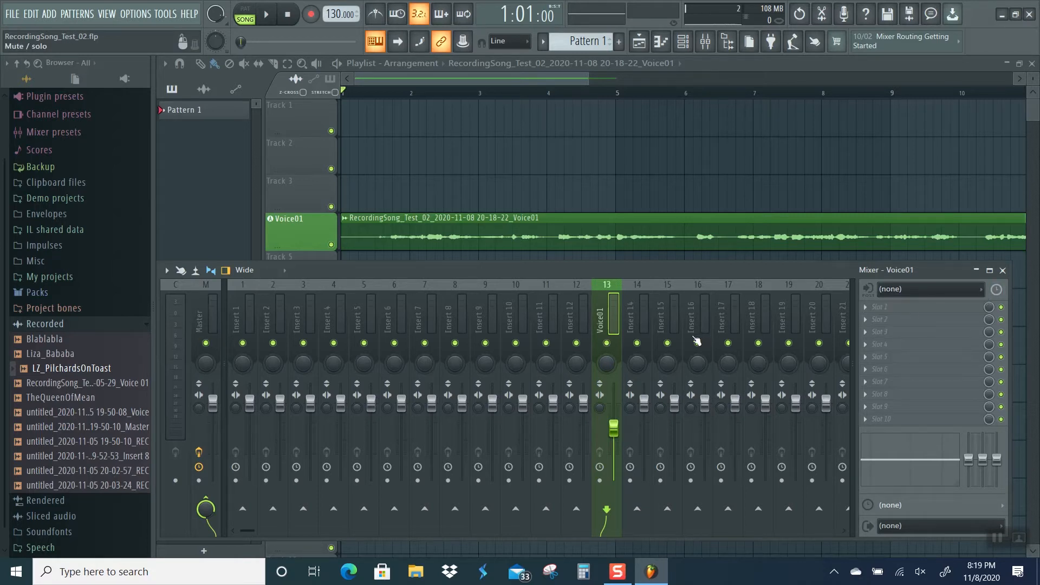
Step: Play back the recorded Voice01 clip in the playlist with the computer's system volume raised, and stop it
{"action": "left_click", "coordinate": [640, 42]}
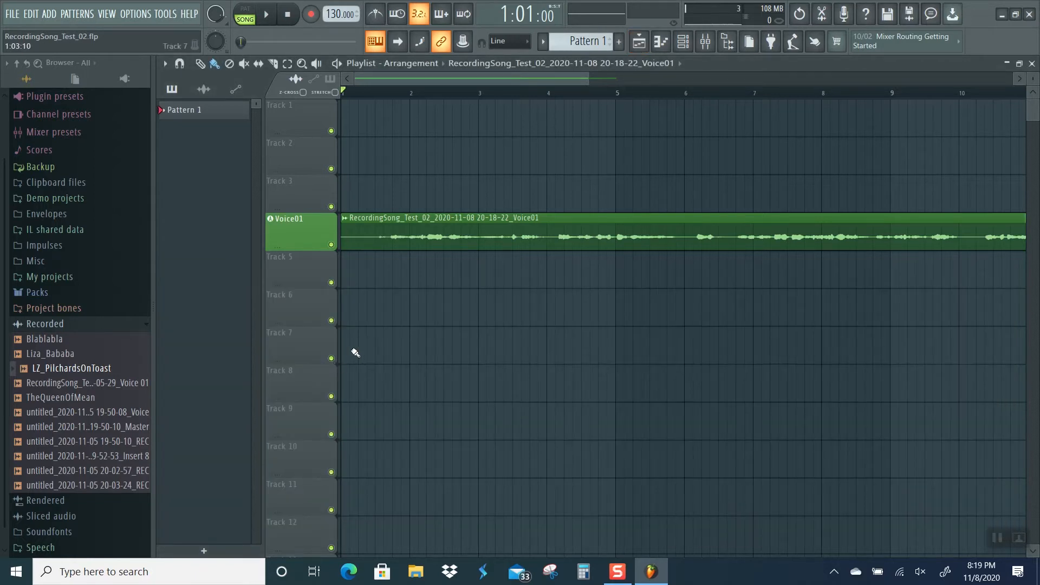
{"action": "key", "text": "XF86AudioRaiseVolume"}
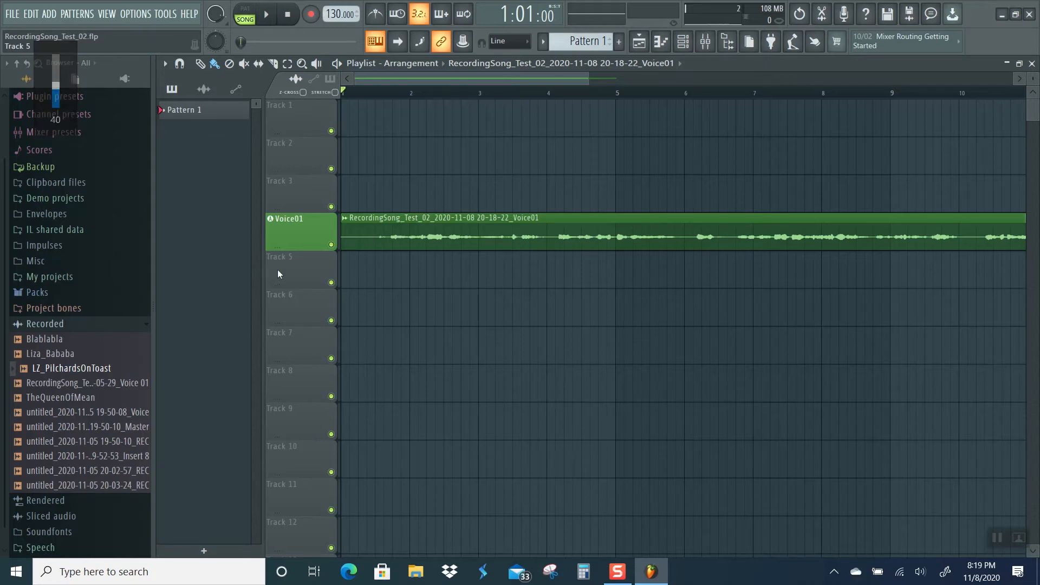
{"action": "key", "text": "space"}
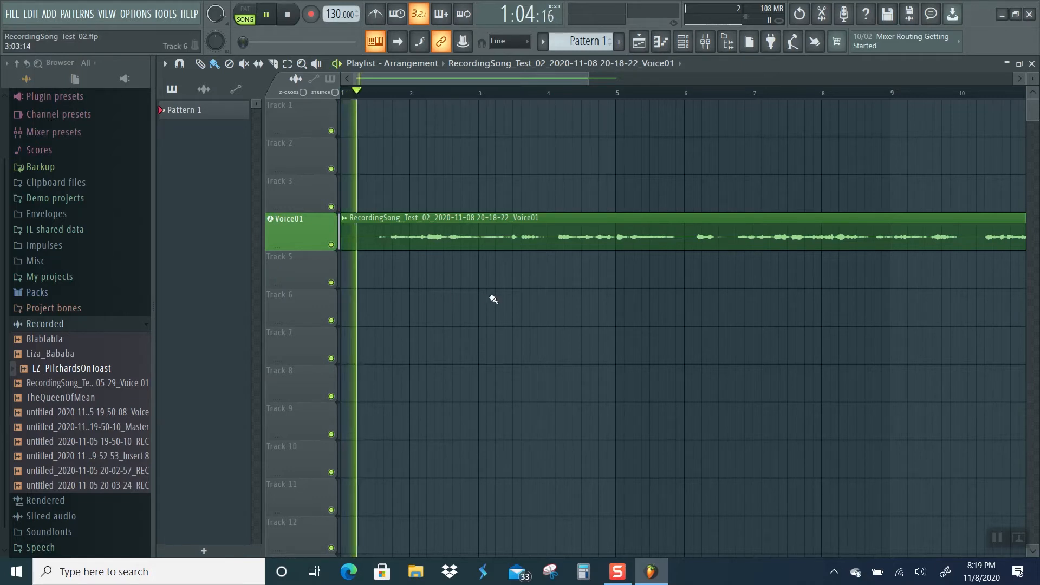
{"action": "key", "text": "XF86AudioRaiseVolume"}
{"action": "key", "text": "XF86AudioRaiseVolume"}
{"action": "key", "text": "XF86AudioRaiseVolume"}
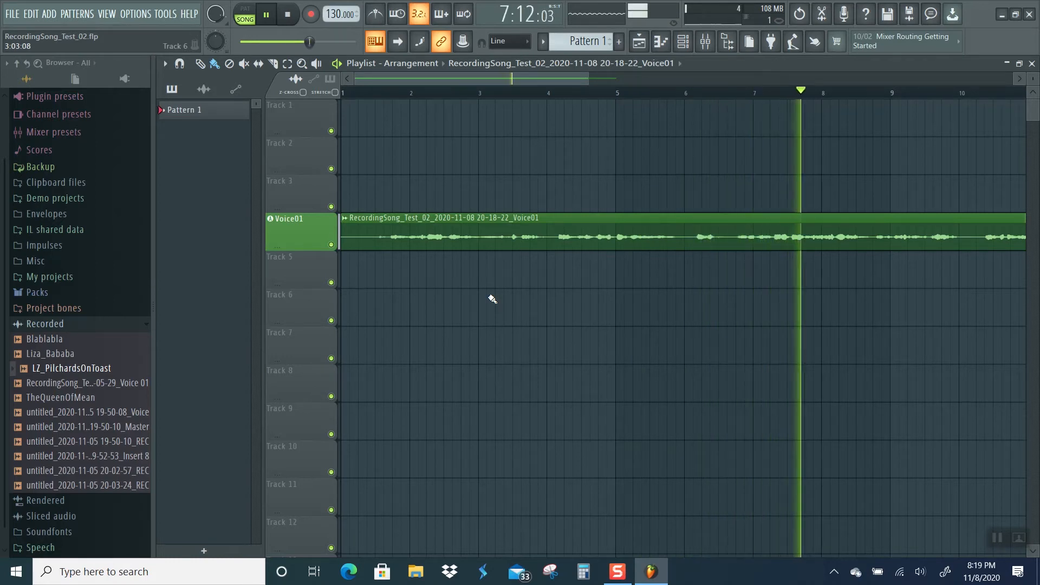
{"action": "left_click", "coordinate": [291, 15]}
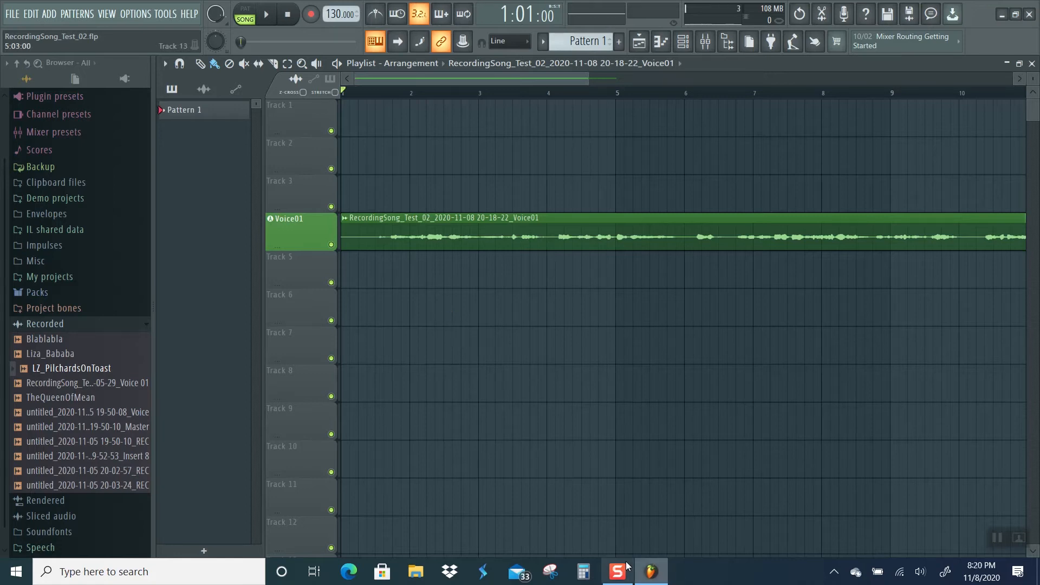
Step: Open the recorded Voice01 clip's sample for editing in Edison
{"action": "mouse_move", "coordinate": [616, 578]}
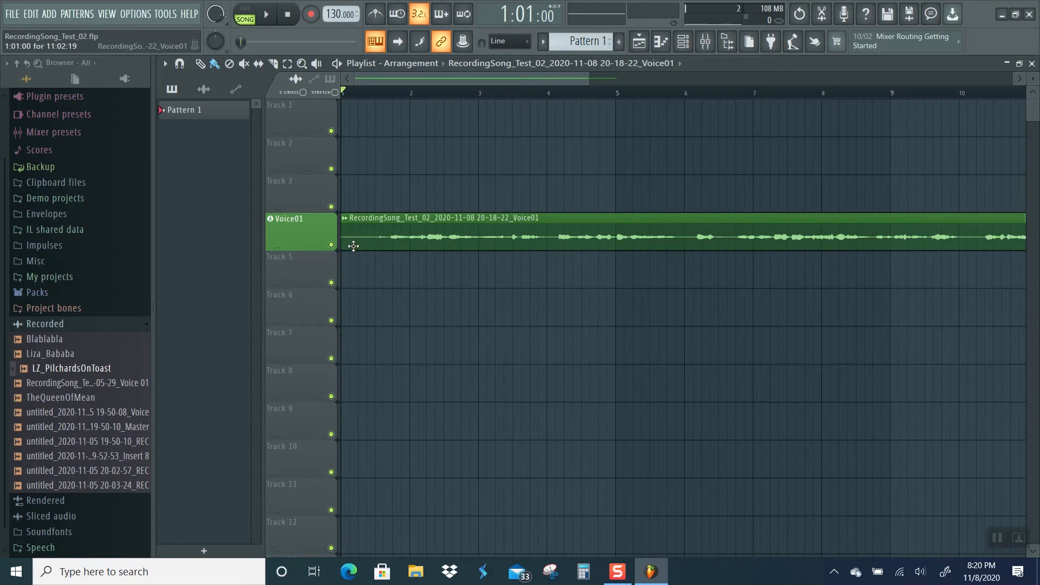
{"action": "double_click", "coordinate": [425, 231]}
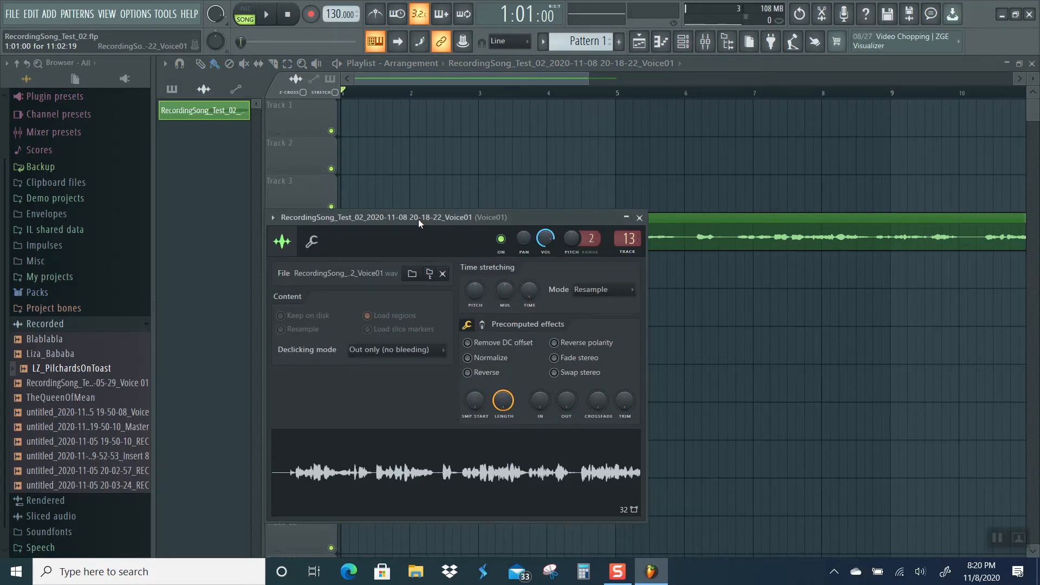
{"action": "right_click", "coordinate": [195, 111]}
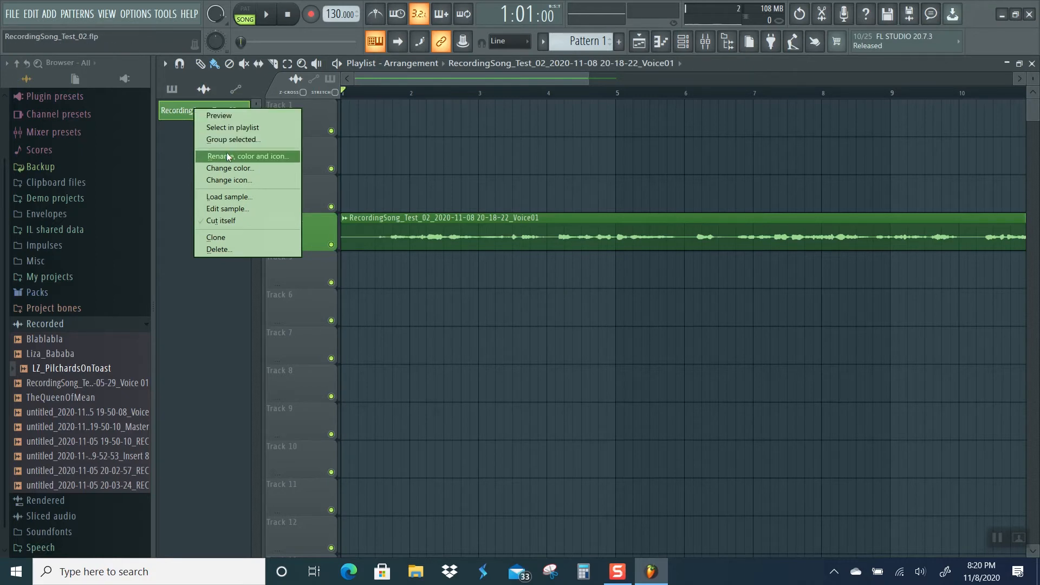
{"action": "left_click", "coordinate": [241, 209]}
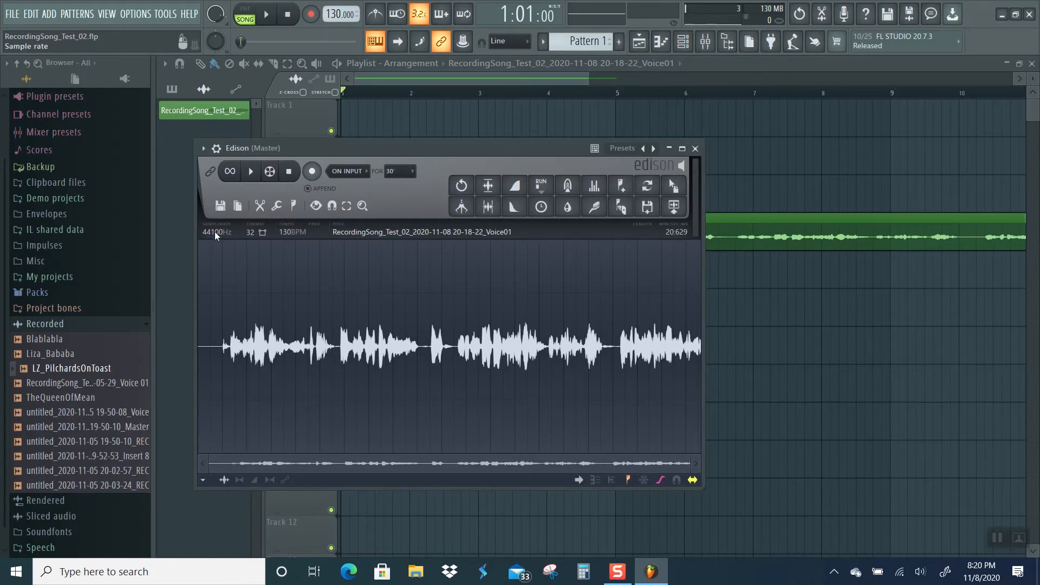
Step: Save the sample from Edison as a wave file named KY_MonlightSong in the Recorded folder
{"action": "left_click", "coordinate": [220, 207]}
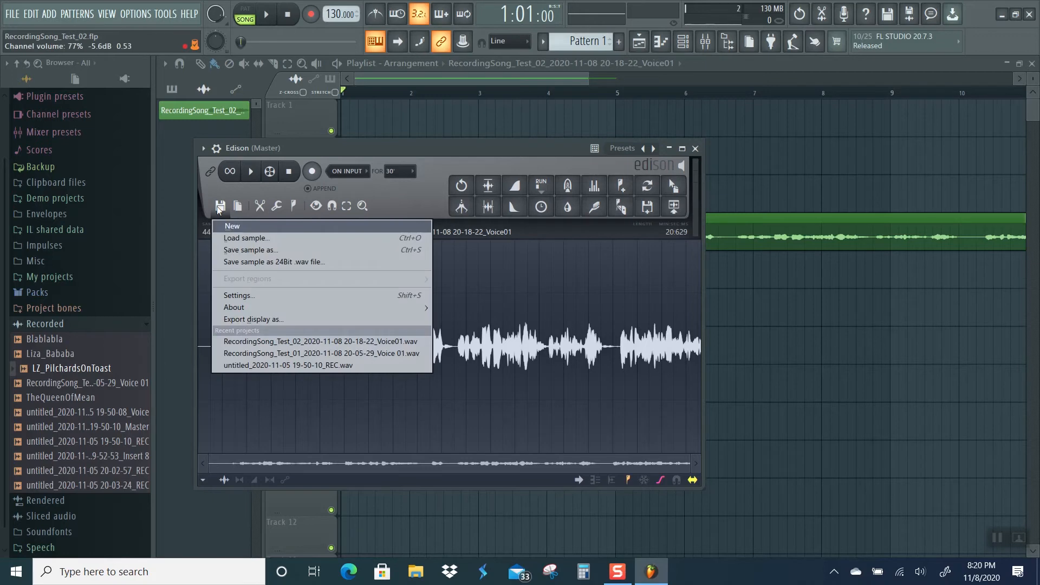
{"action": "left_click", "coordinate": [246, 250]}
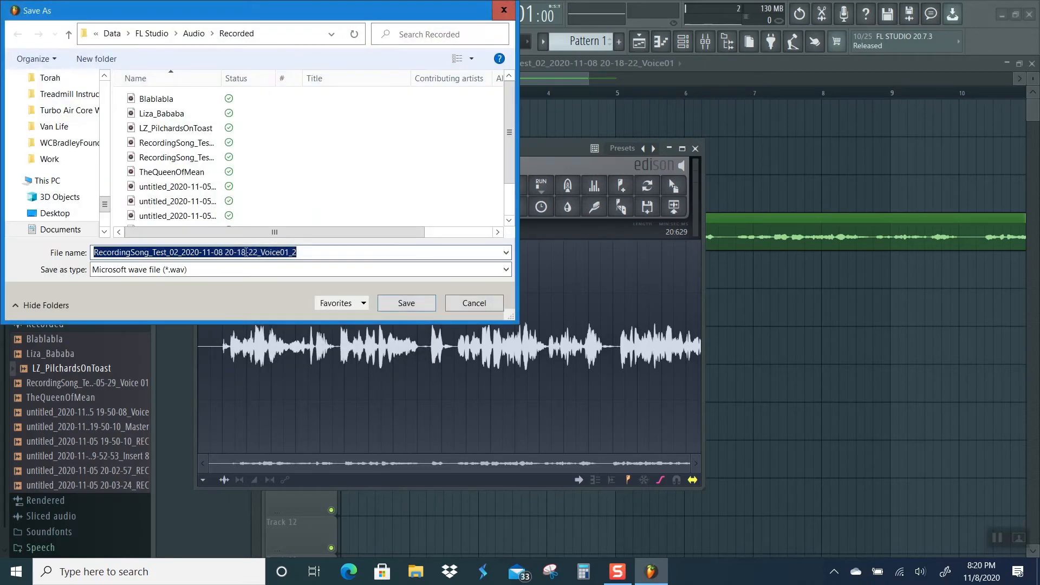
{"action": "type", "text": "KY_MonlightSong"}
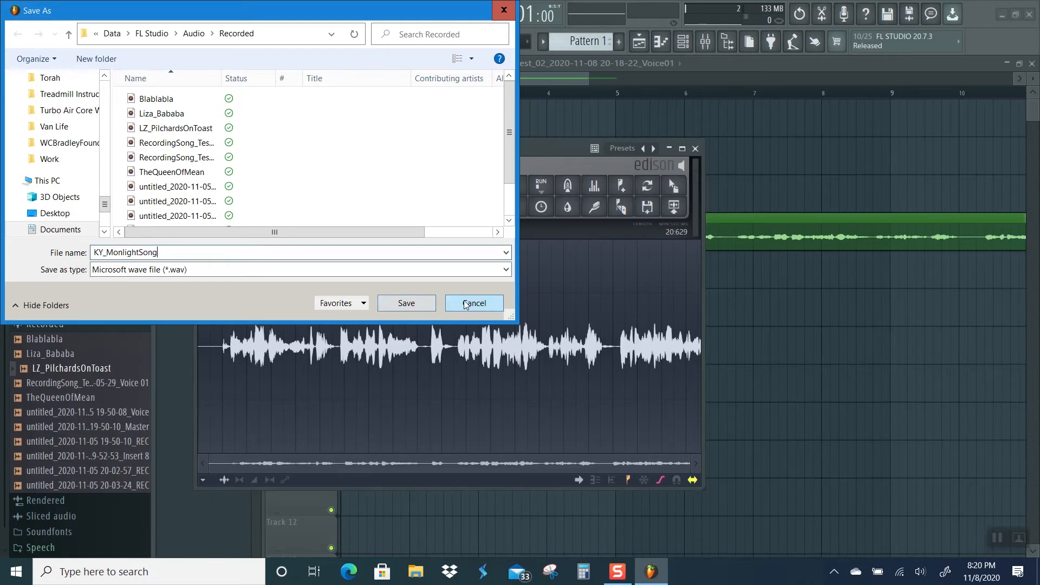
{"action": "left_click", "coordinate": [406, 303]}
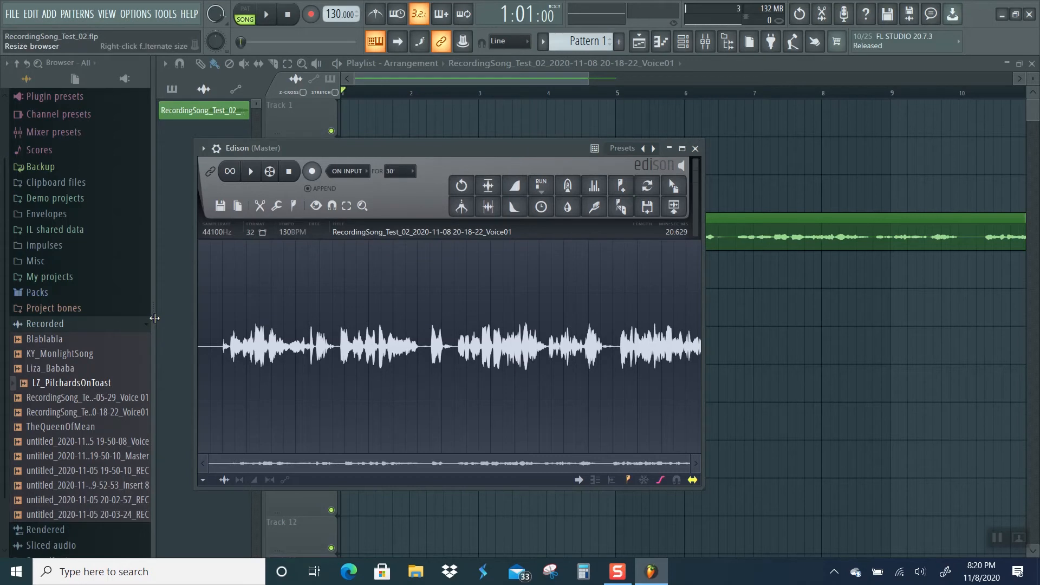
Step: Place LZ_PilchardsOnToast from the Recorded folder on Track 1 about midway through bar 1 and open the clip's sample settings
{"action": "left_click", "coordinate": [97, 324]}
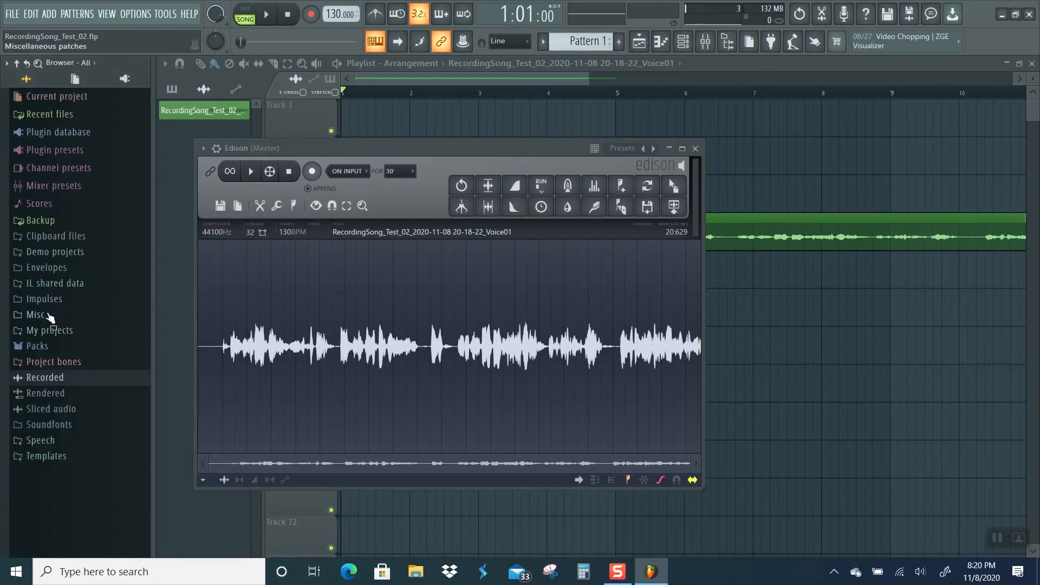
{"action": "left_click", "coordinate": [53, 378]}
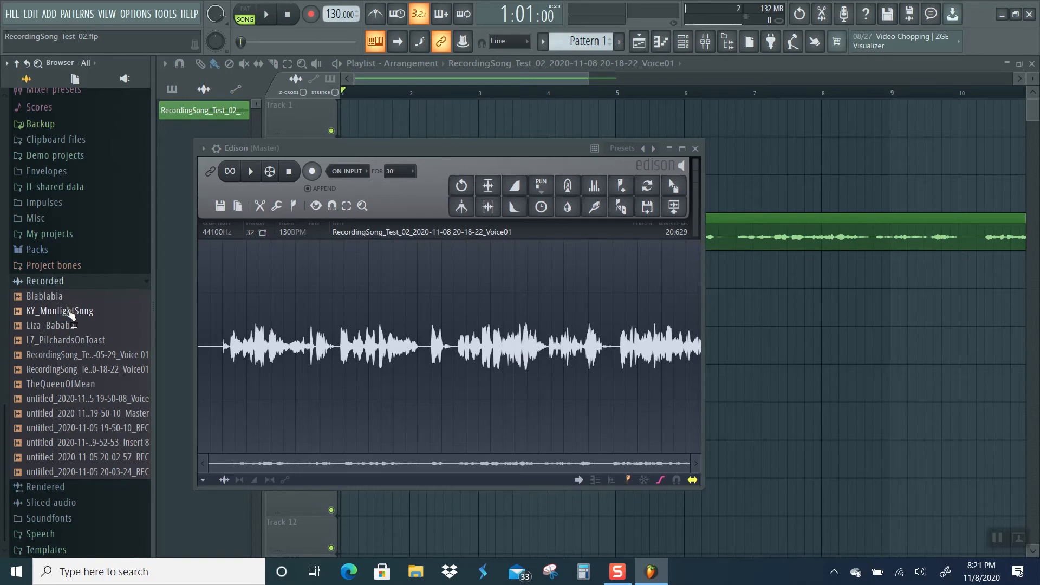
{"action": "left_click", "coordinate": [695, 149]}
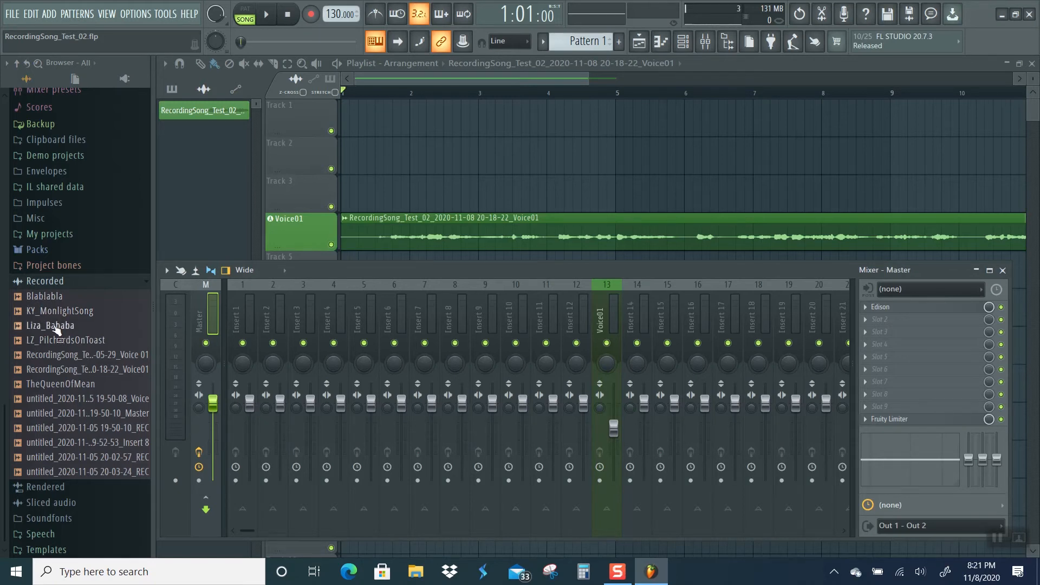
{"action": "left_click_drag", "start_coordinate": [60, 338], "coordinate": [376, 117]}
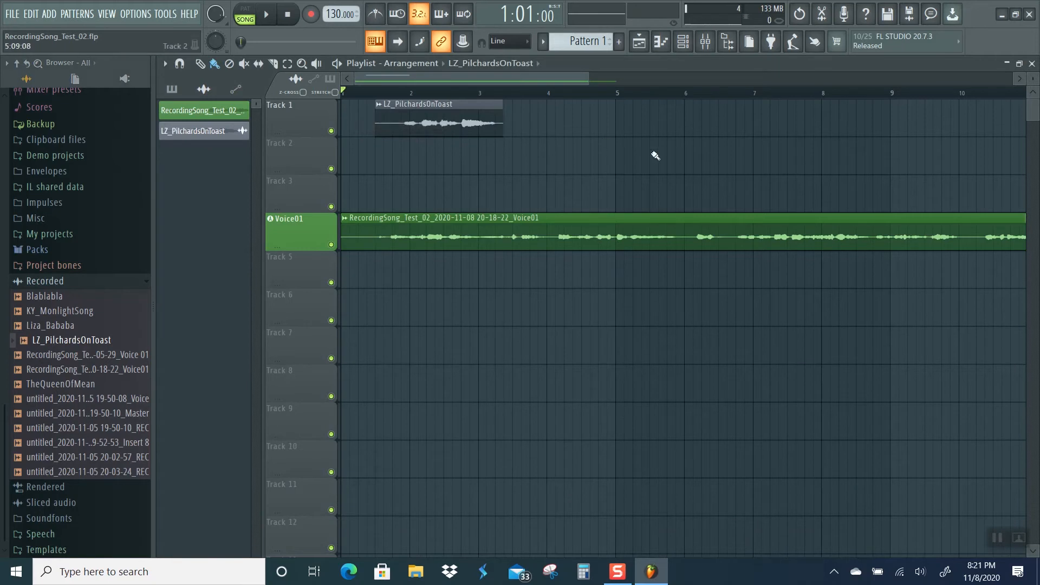
{"action": "left_click", "coordinate": [419, 104]}
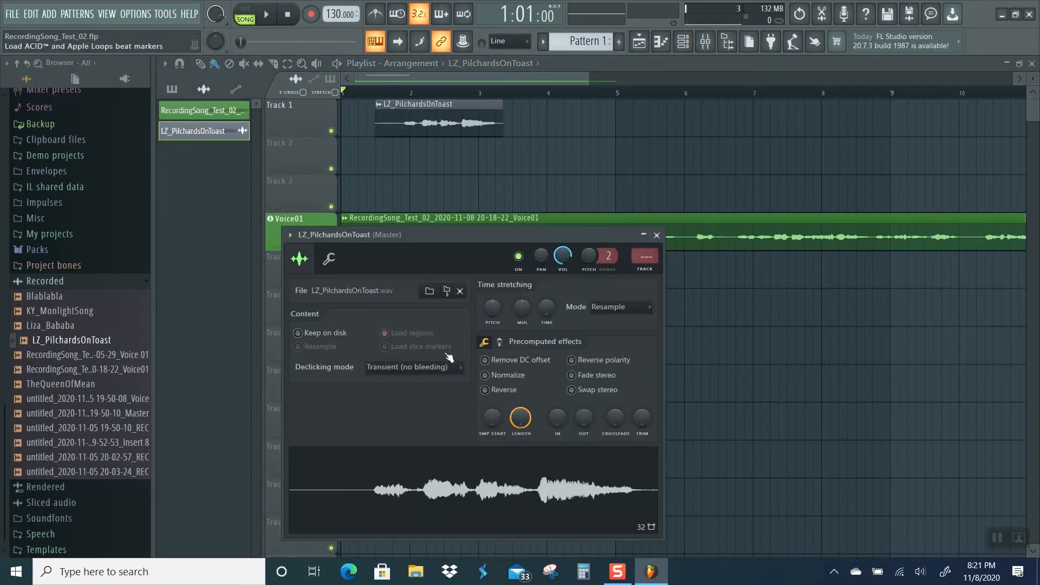
Step: Raise the LZ_PilchardsOnToast clip's time-stretching pitch and preview it while adjusting the computer's system volume
{"action": "key", "text": "XF86AudioLowerVolume"}
{"action": "key", "text": "XF86AudioLowerVolume"}
{"action": "key", "text": "XF86AudioLowerVolume"}
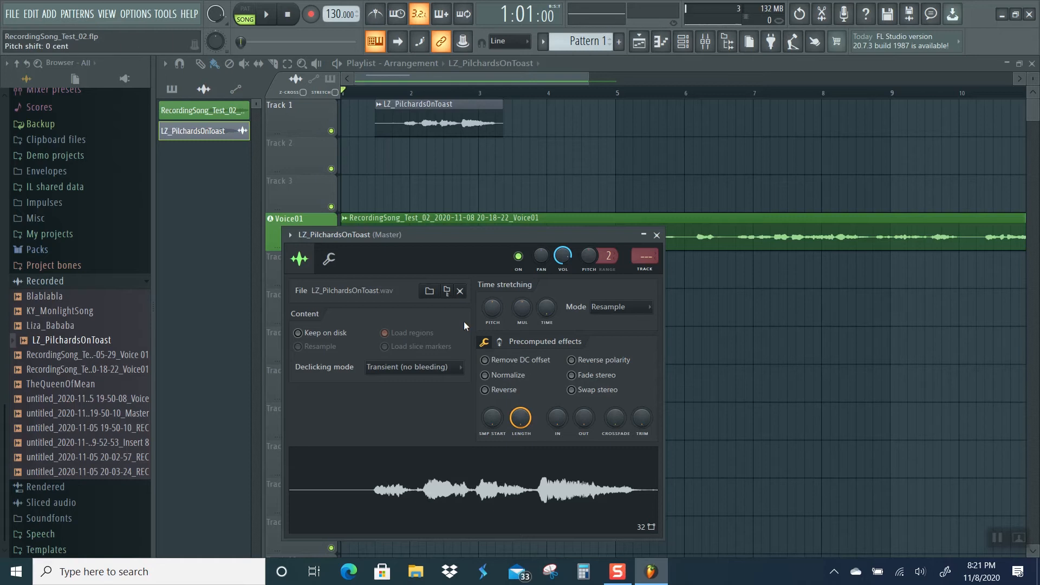
{"action": "left_click_drag", "start_coordinate": [491, 311], "coordinate": [492, 307]}
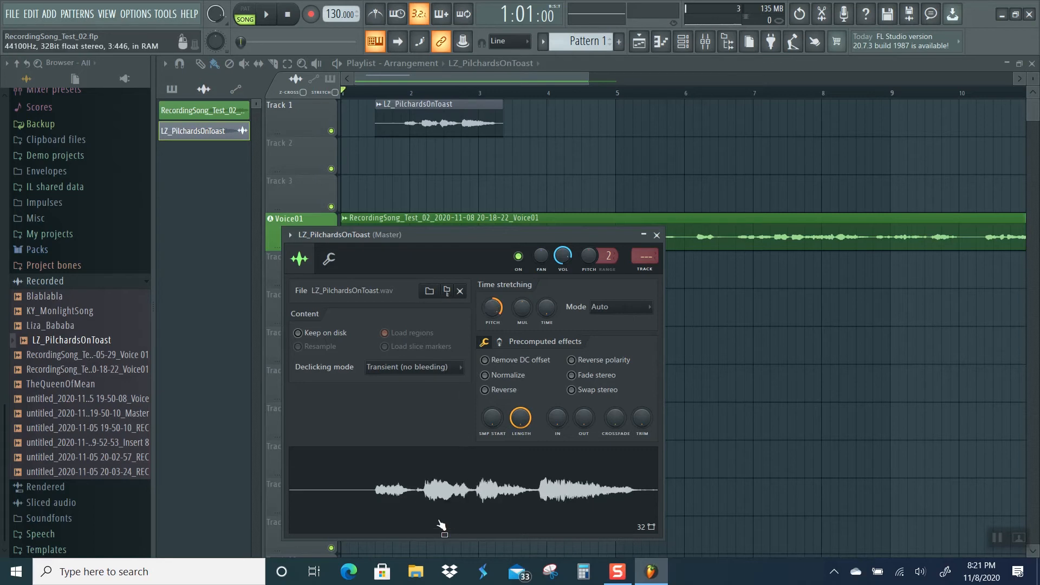
{"action": "left_click", "coordinate": [414, 498]}
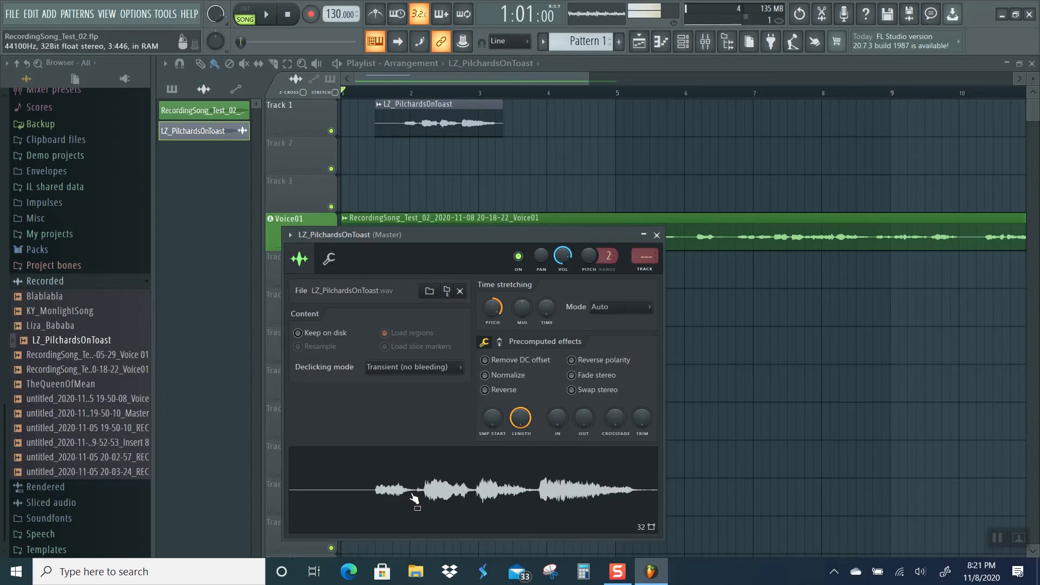
{"action": "key", "text": "XF86AudioRaiseVolume"}
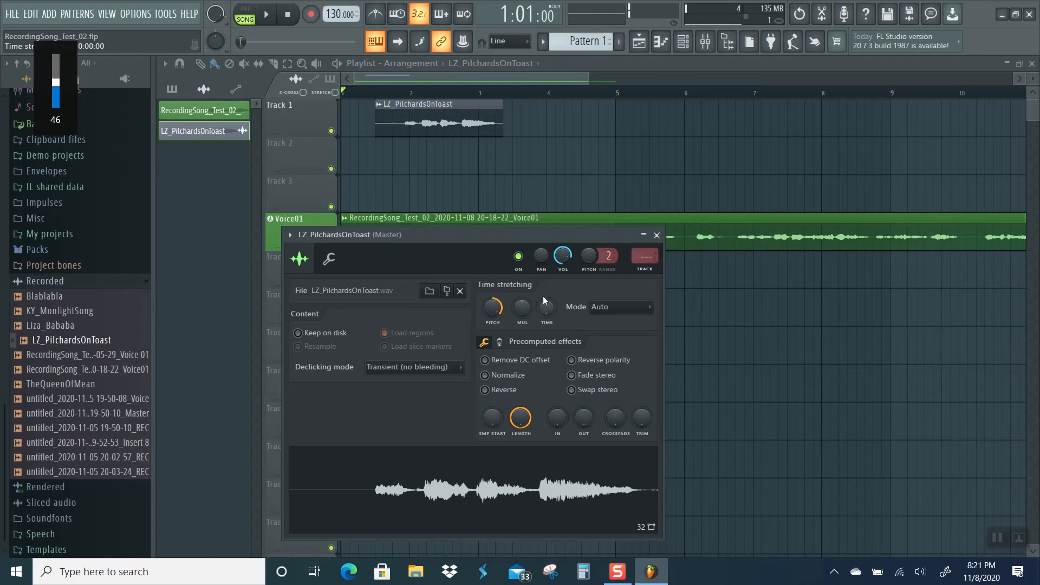
Step: Lower the LZ_PilchardsOnToast clip's time-stretching pitch, settling at about -300 cents, and preview the sound
{"action": "left_click_drag", "start_coordinate": [494, 308], "coordinate": [490, 313]}
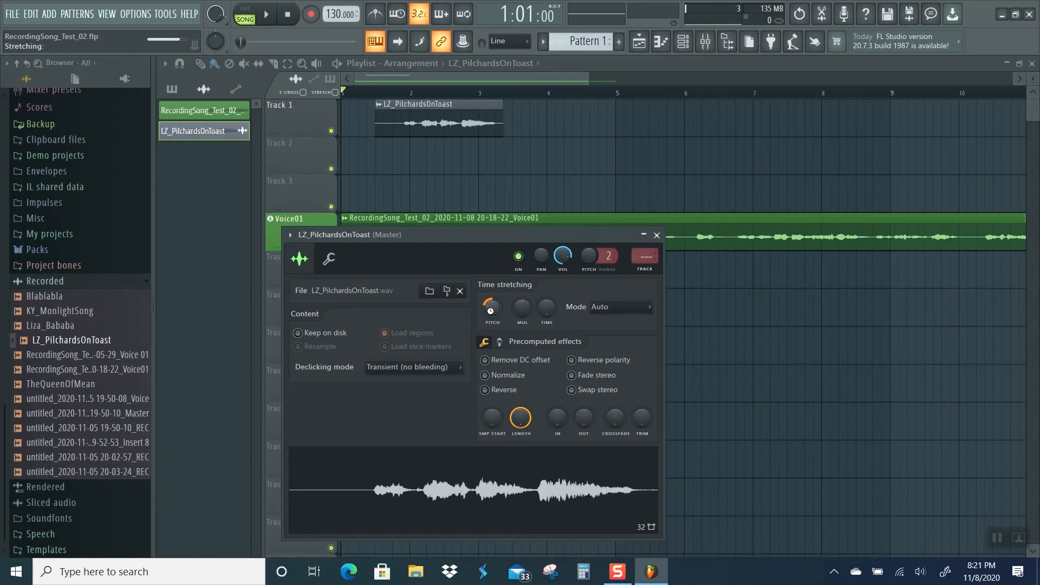
{"action": "left_click", "coordinate": [426, 492]}
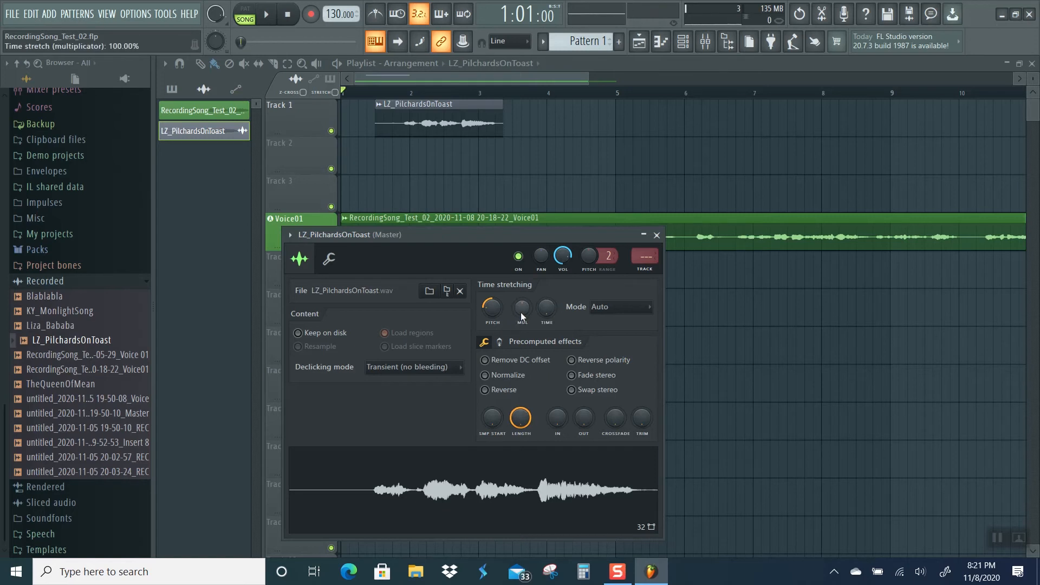
{"action": "left_click_drag", "start_coordinate": [490, 313], "coordinate": [490, 302]}
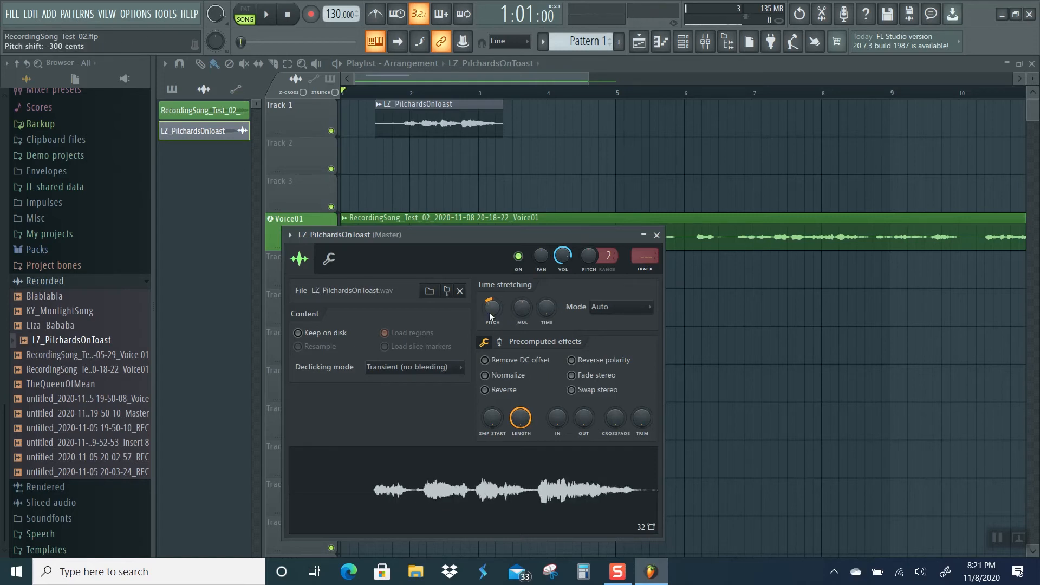
{"action": "left_click", "coordinate": [495, 506]}
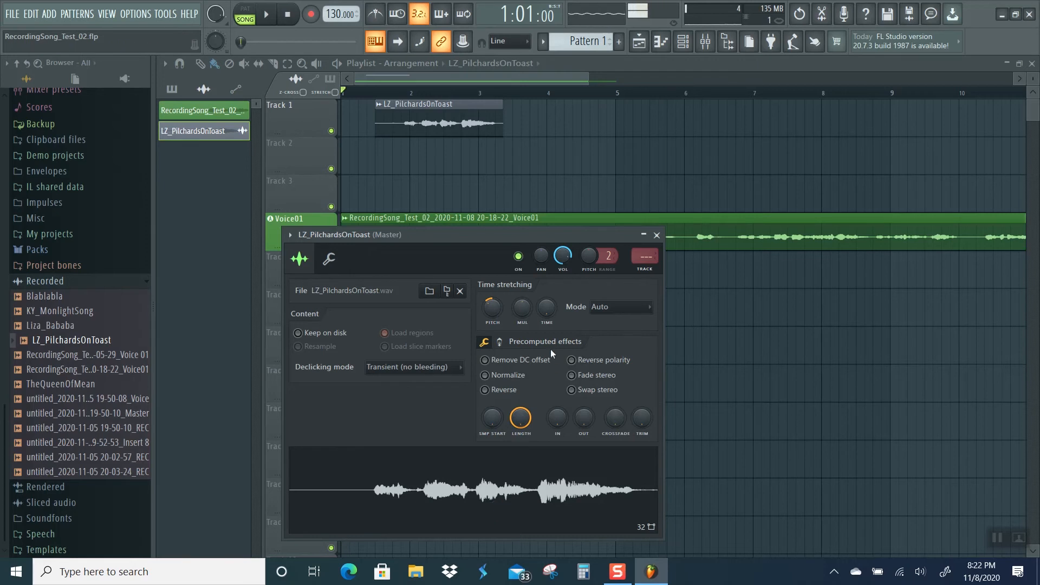
Step: Try a shorter time-stretch multiplier on the LZ_PilchardsOnToast clip, preview it, and stretch the clip to about three bars
{"action": "left_click_drag", "start_coordinate": [526, 306], "coordinate": [525, 325]}
{"action": "left_click", "coordinate": [482, 480]}
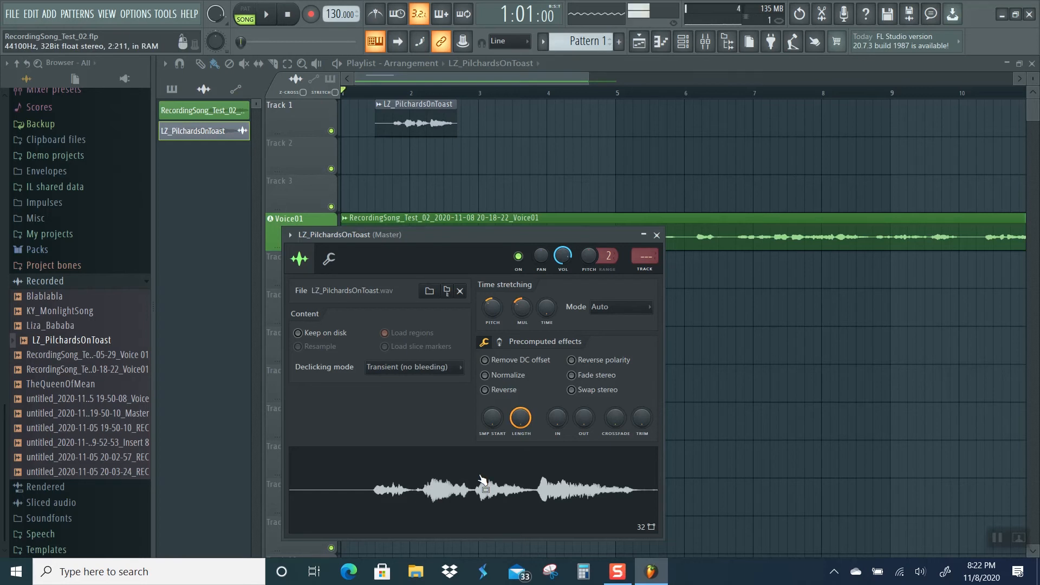
{"action": "left_click_drag", "start_coordinate": [526, 307], "coordinate": [525, 289]}
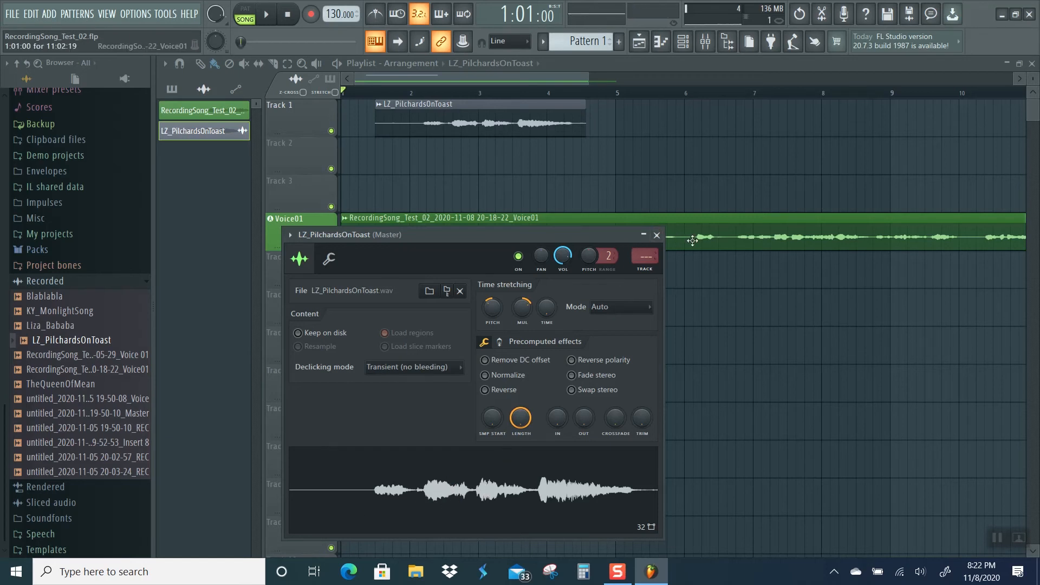
Step: Reset the LZ_PilchardsOnToast clip's time-stretch multiplier, set its stretch time to 3:00:00, and preview the sound
{"action": "scroll", "coordinate": [522, 309], "scroll_direction": "down", "scroll_amount": 5}
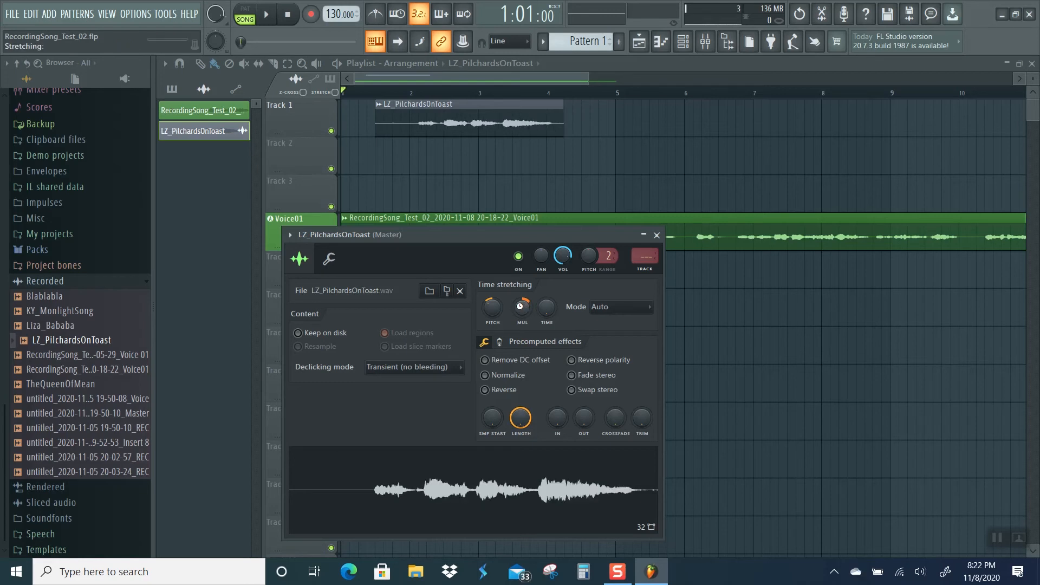
{"action": "scroll", "coordinate": [522, 309], "scroll_direction": "down", "scroll_amount": 2}
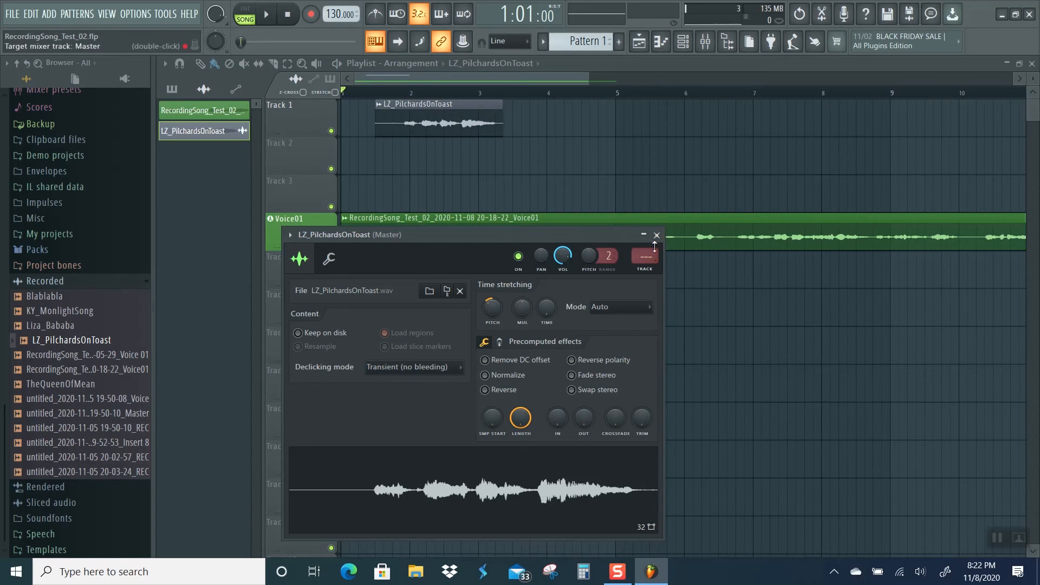
{"action": "scroll", "coordinate": [544, 310], "scroll_direction": "up", "scroll_amount": 3}
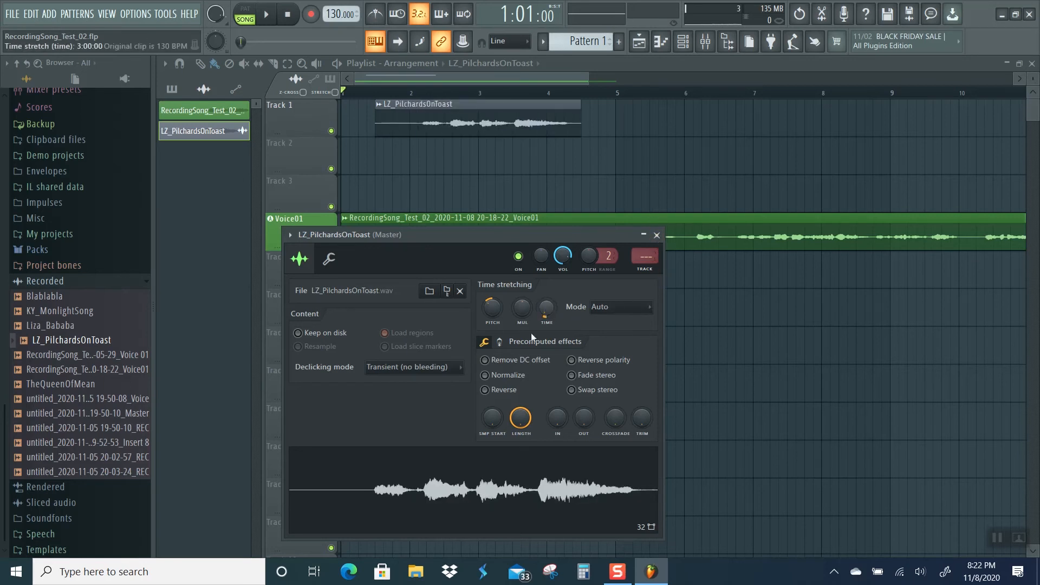
{"action": "left_click", "coordinate": [433, 503]}
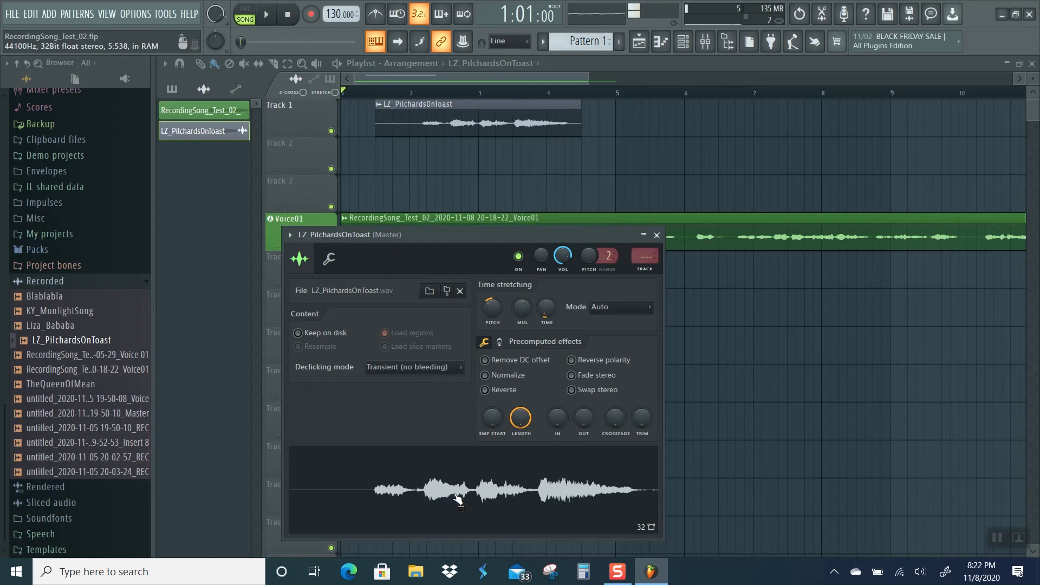
Step: Shorten the LZ_PilchardsOnToast clip's stretch time, trying 1:00:00 with a preview and settling at about two bars, and close its sample settings
{"action": "left_click_drag", "start_coordinate": [545, 306], "coordinate": [545, 311]}
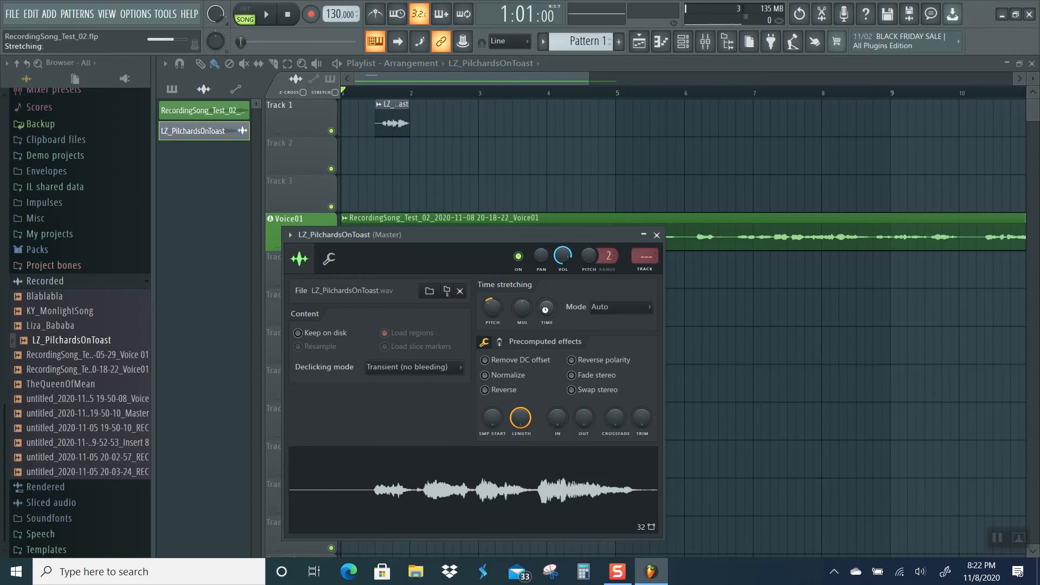
{"action": "left_click_drag", "start_coordinate": [546, 310], "coordinate": [545, 312]}
{"action": "scroll", "coordinate": [545, 310], "scroll_direction": "down", "scroll_amount": 2}
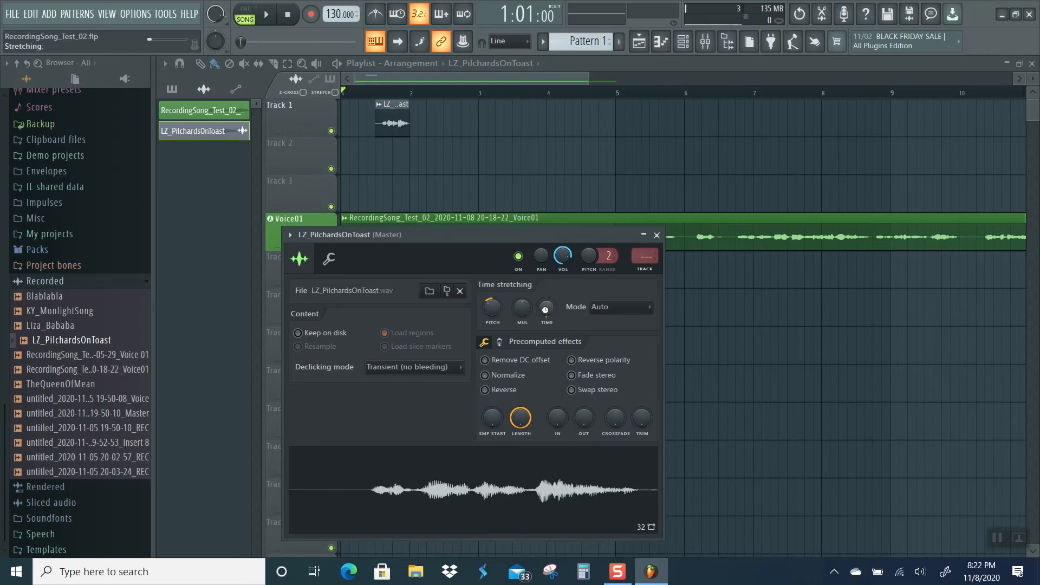
{"action": "scroll", "coordinate": [545, 309], "scroll_direction": "up", "scroll_amount": 1}
{"action": "scroll", "coordinate": [545, 311], "scroll_direction": "down", "scroll_amount": 1}
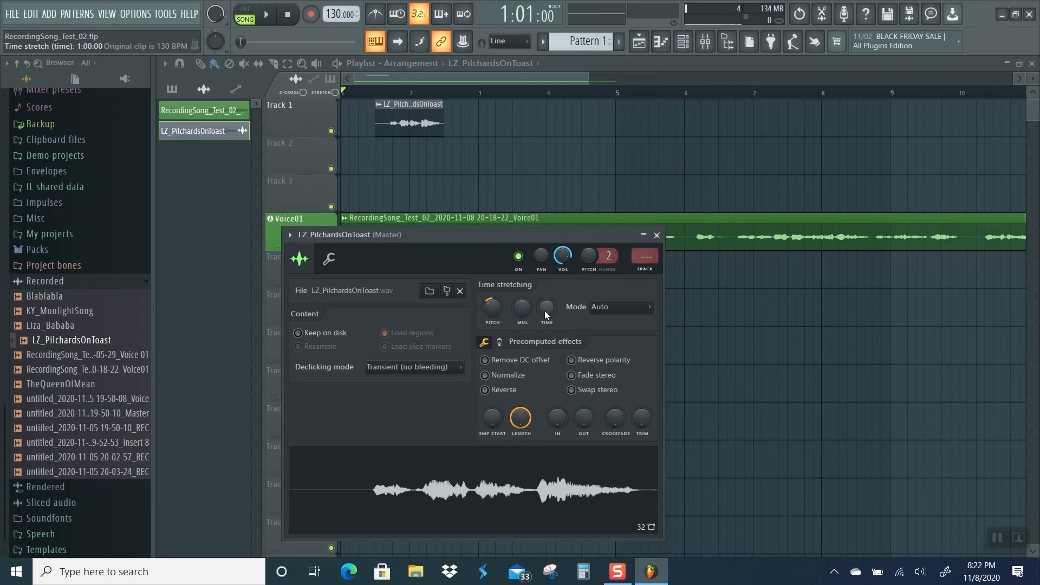
{"action": "left_click", "coordinate": [530, 474]}
{"action": "left_click", "coordinate": [544, 493]}
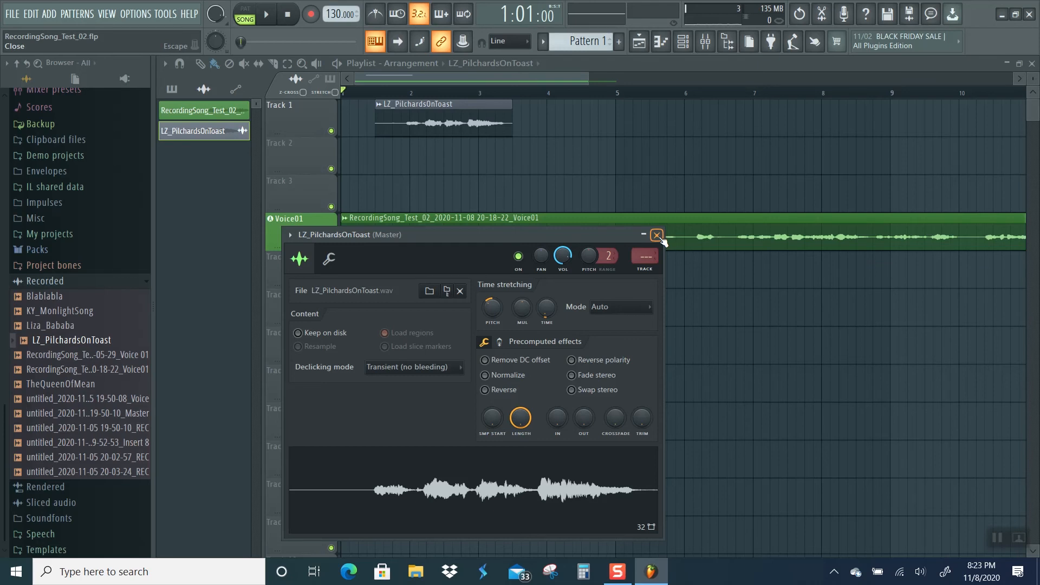
{"action": "left_click", "coordinate": [656, 236]}
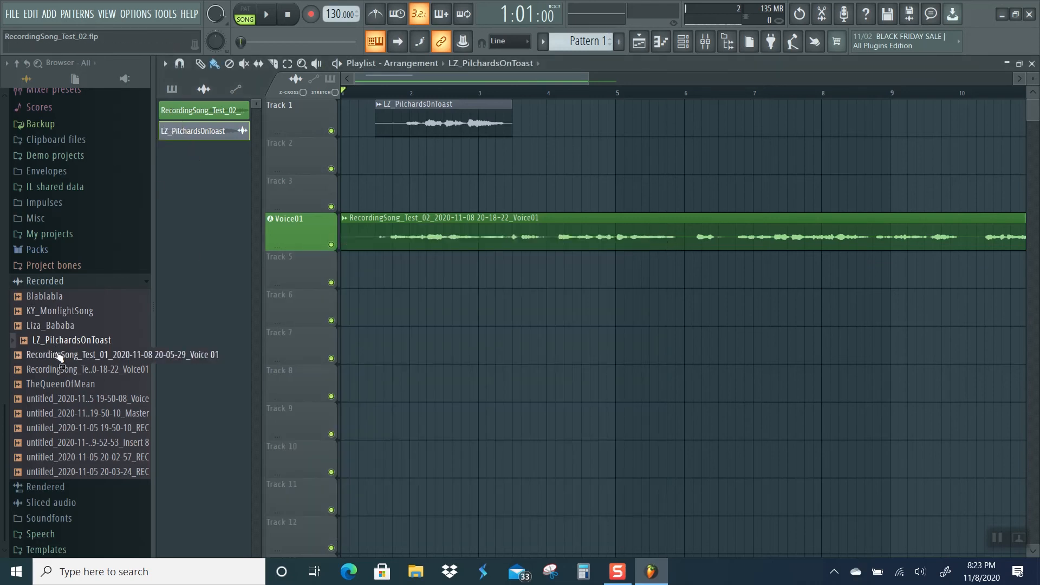
Step: Place KY_MonlightSong from the Recorded folder on Track 7 about midway through bar 1 and open the clip's sample settings
{"action": "left_click_drag", "start_coordinate": [57, 310], "coordinate": [384, 333]}
{"action": "double_click", "coordinate": [536, 353]}
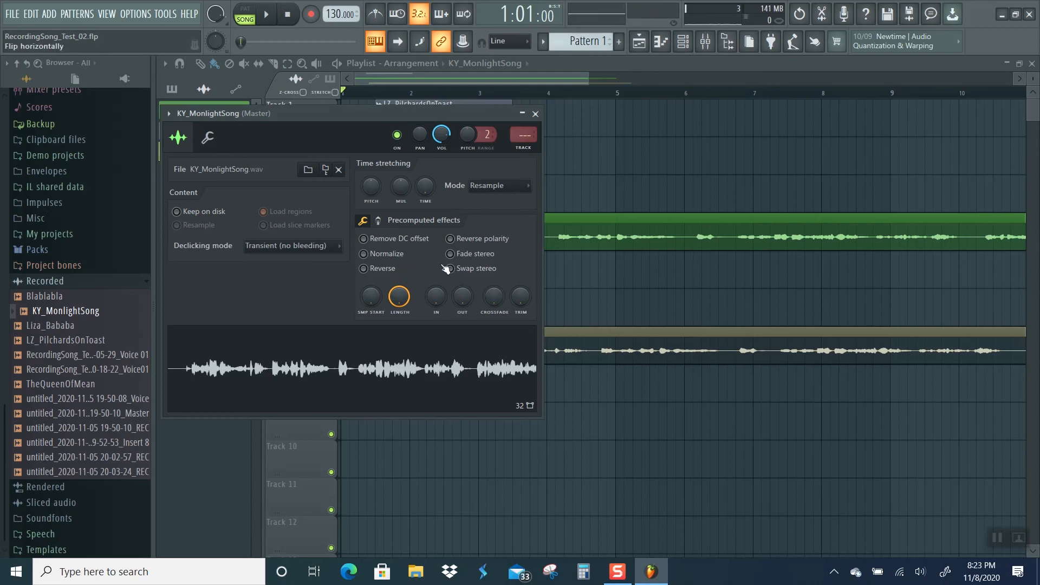
Step: Try a raised time-stretching pitch on the KY_MonlightSong clip, settle on a pitch below the original, and close its sample settings
{"action": "left_click_drag", "start_coordinate": [368, 190], "coordinate": [369, 188]}
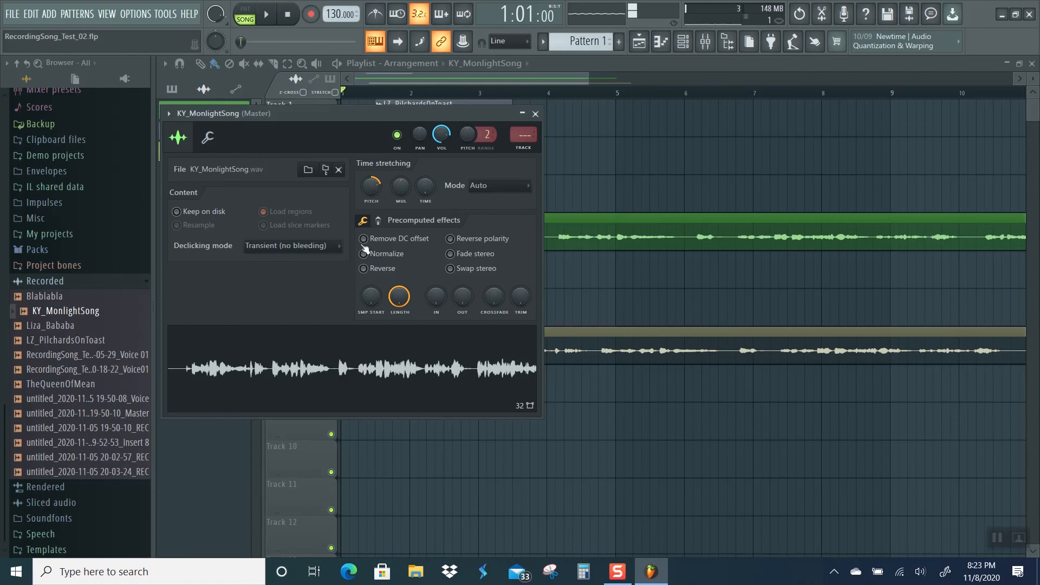
{"action": "left_click", "coordinate": [372, 186]}
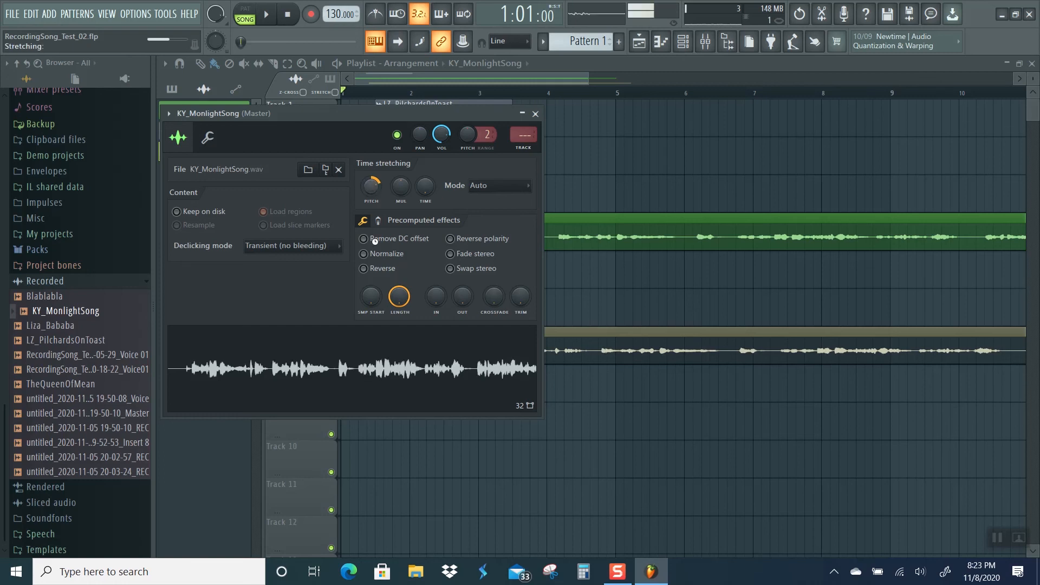
{"action": "left_click", "coordinate": [371, 200]}
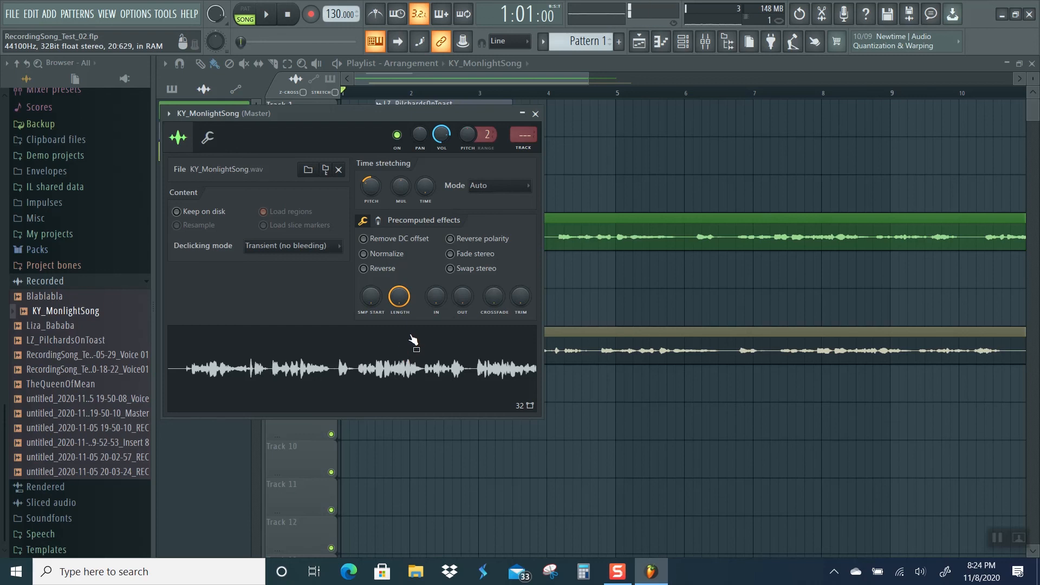
{"action": "left_click", "coordinate": [536, 114]}
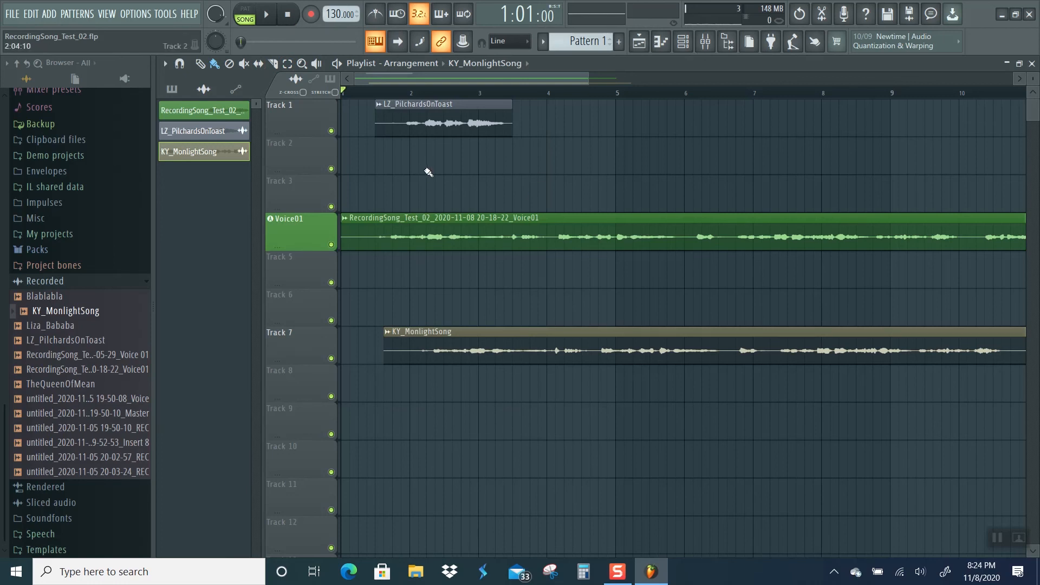
{"action": "left_click", "coordinate": [619, 576]}
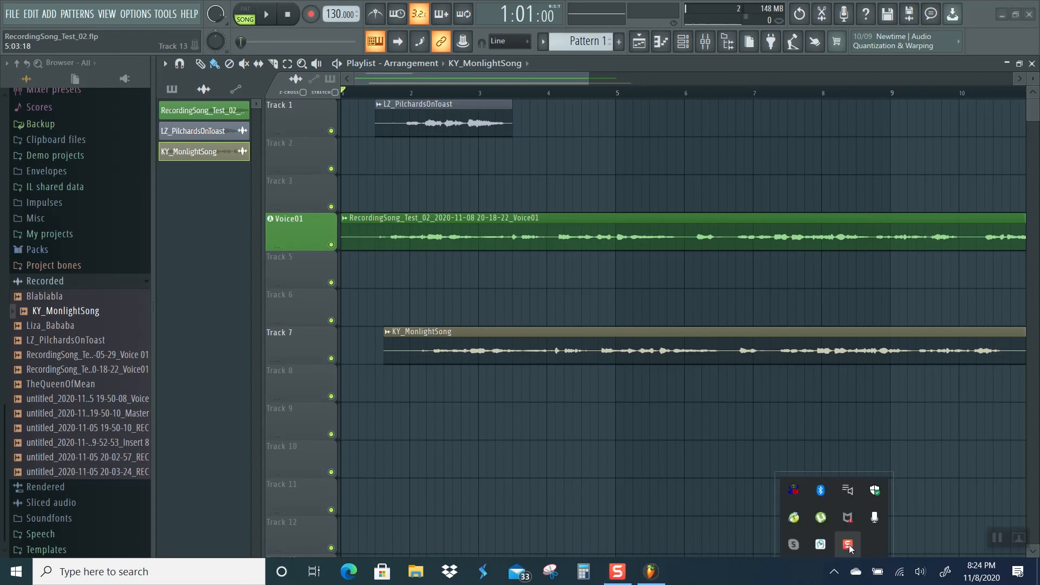